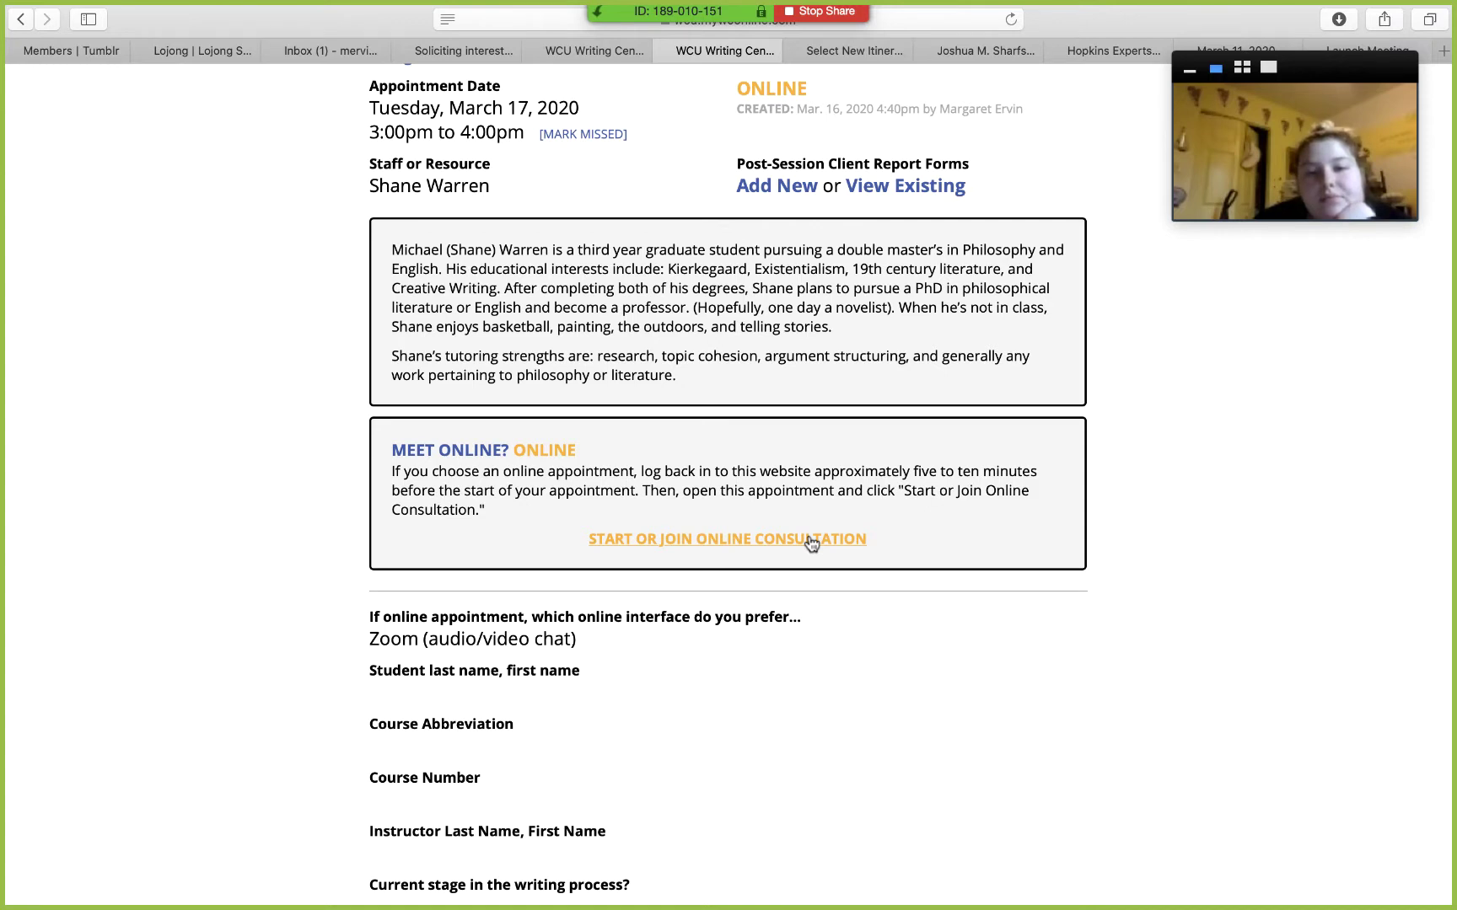
Step: Open the online consultation, decline camera access, type 'Zoom link.' and clear authorship colours
left_click(810, 541)
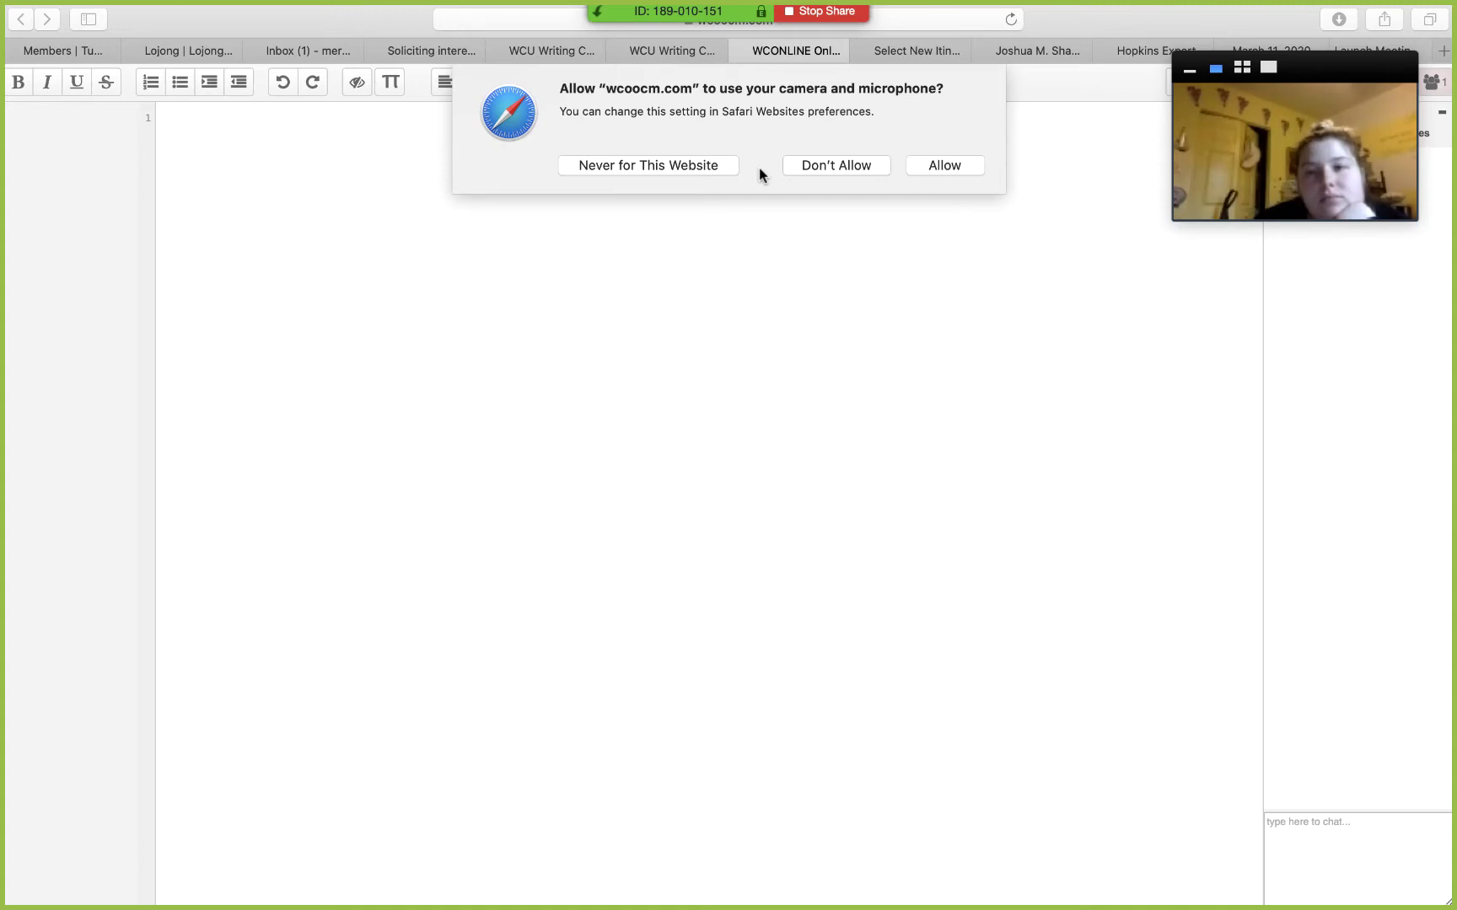
left_click(814, 167)
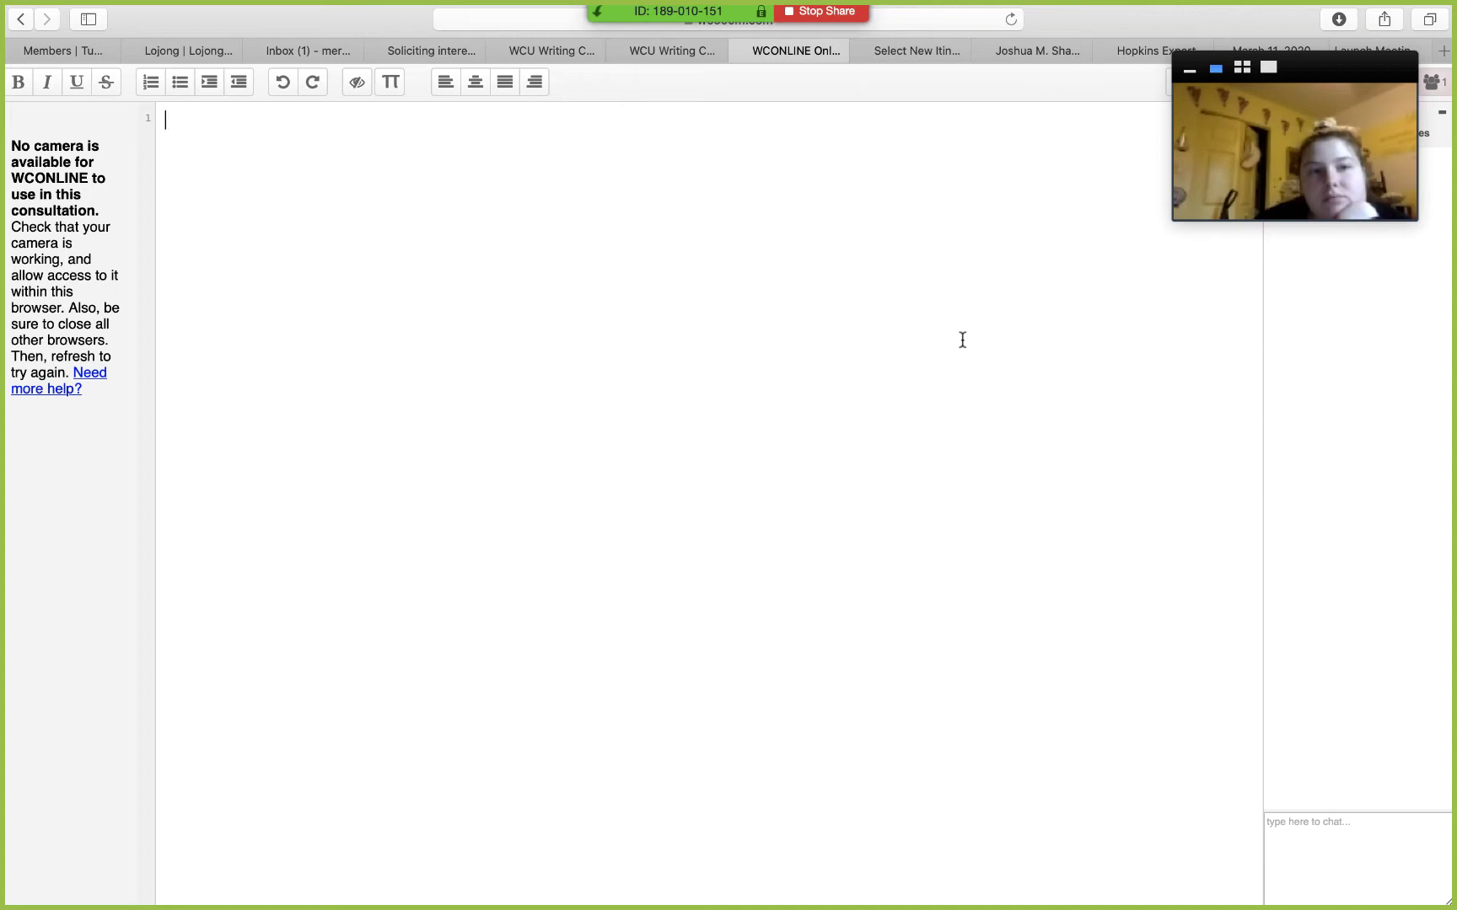
type("Zoom link.")
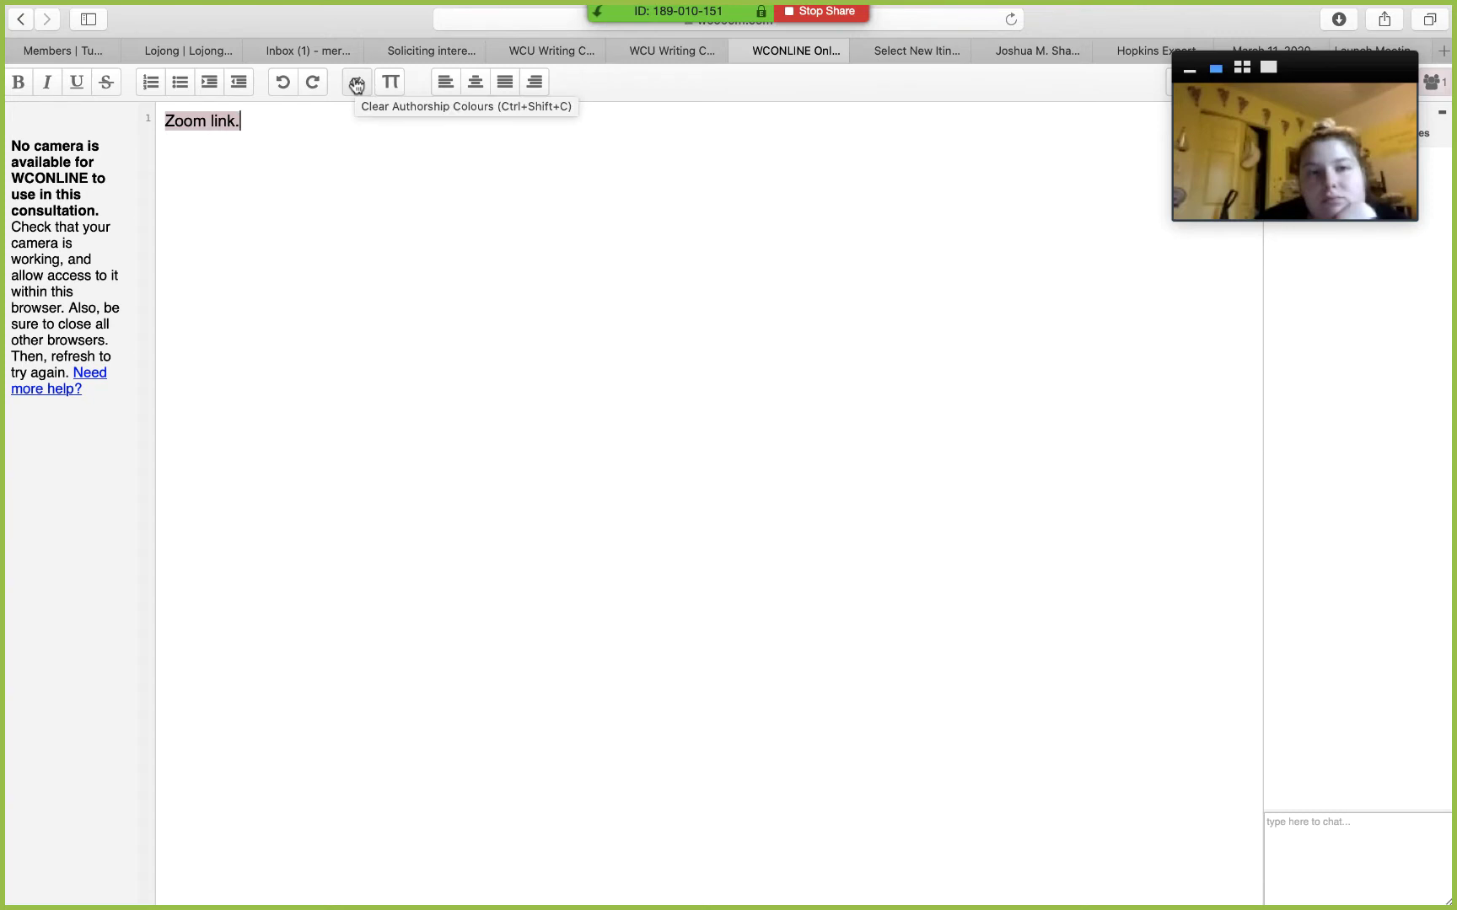
left_click(356, 85)
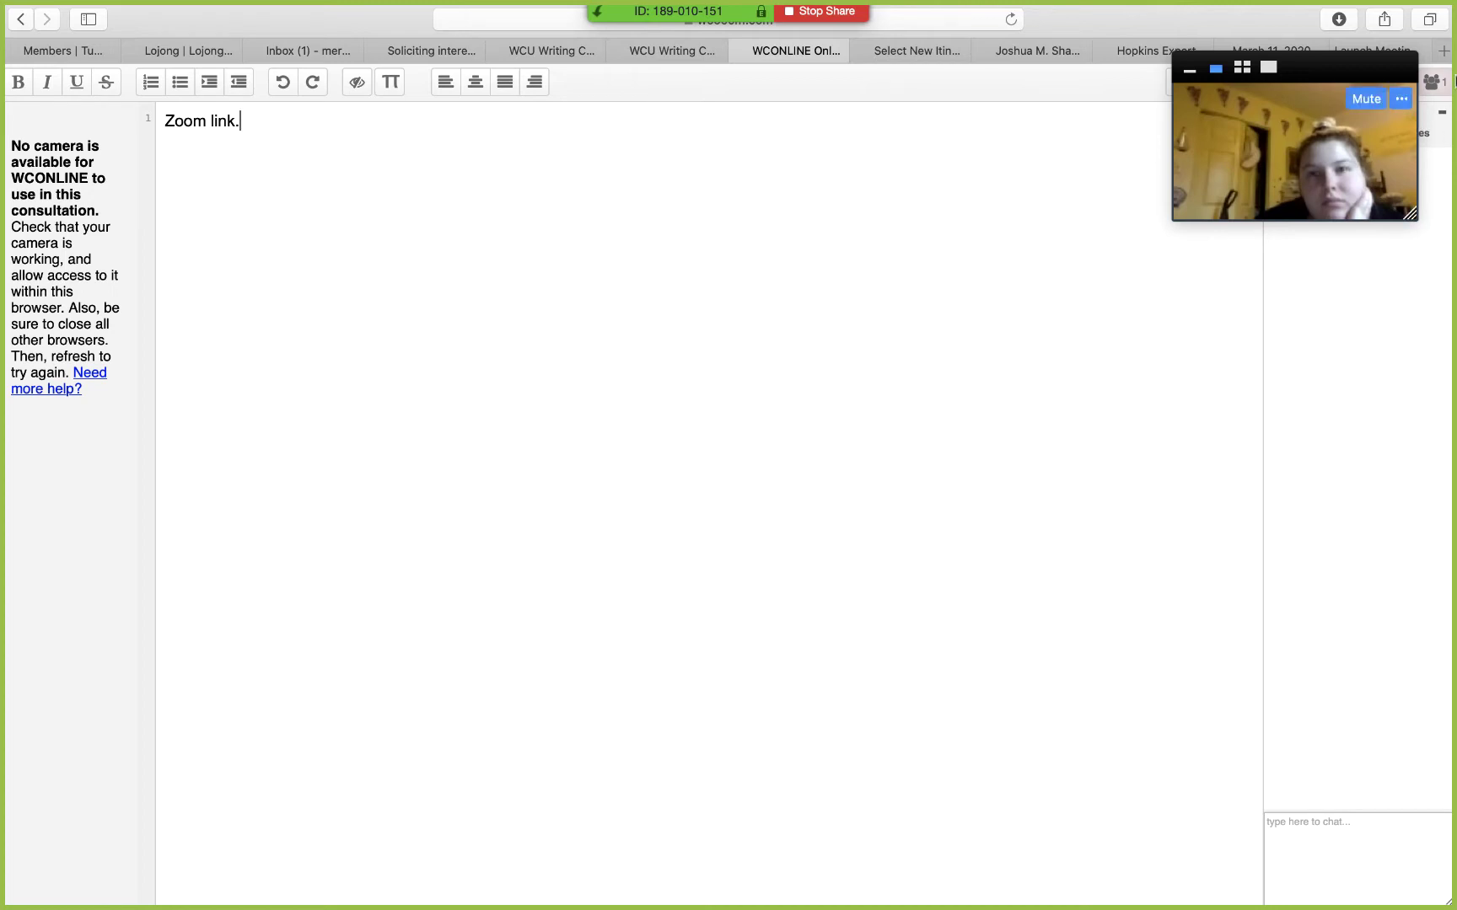
Step: Load wcupa.zoom.us in a new Safari tab
left_click(1442, 52)
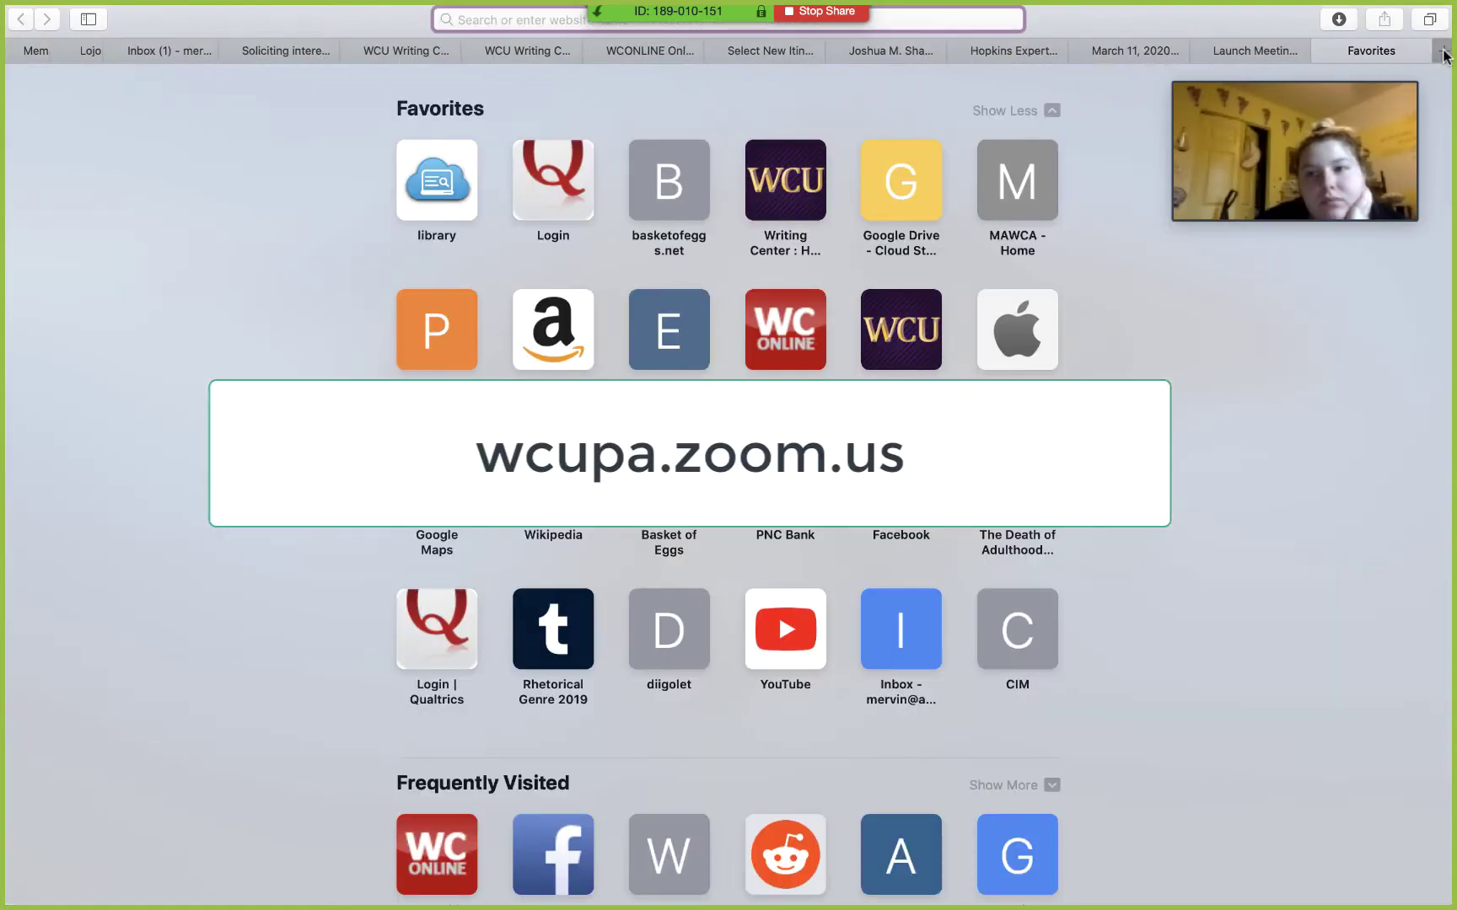
type("wcupa.")
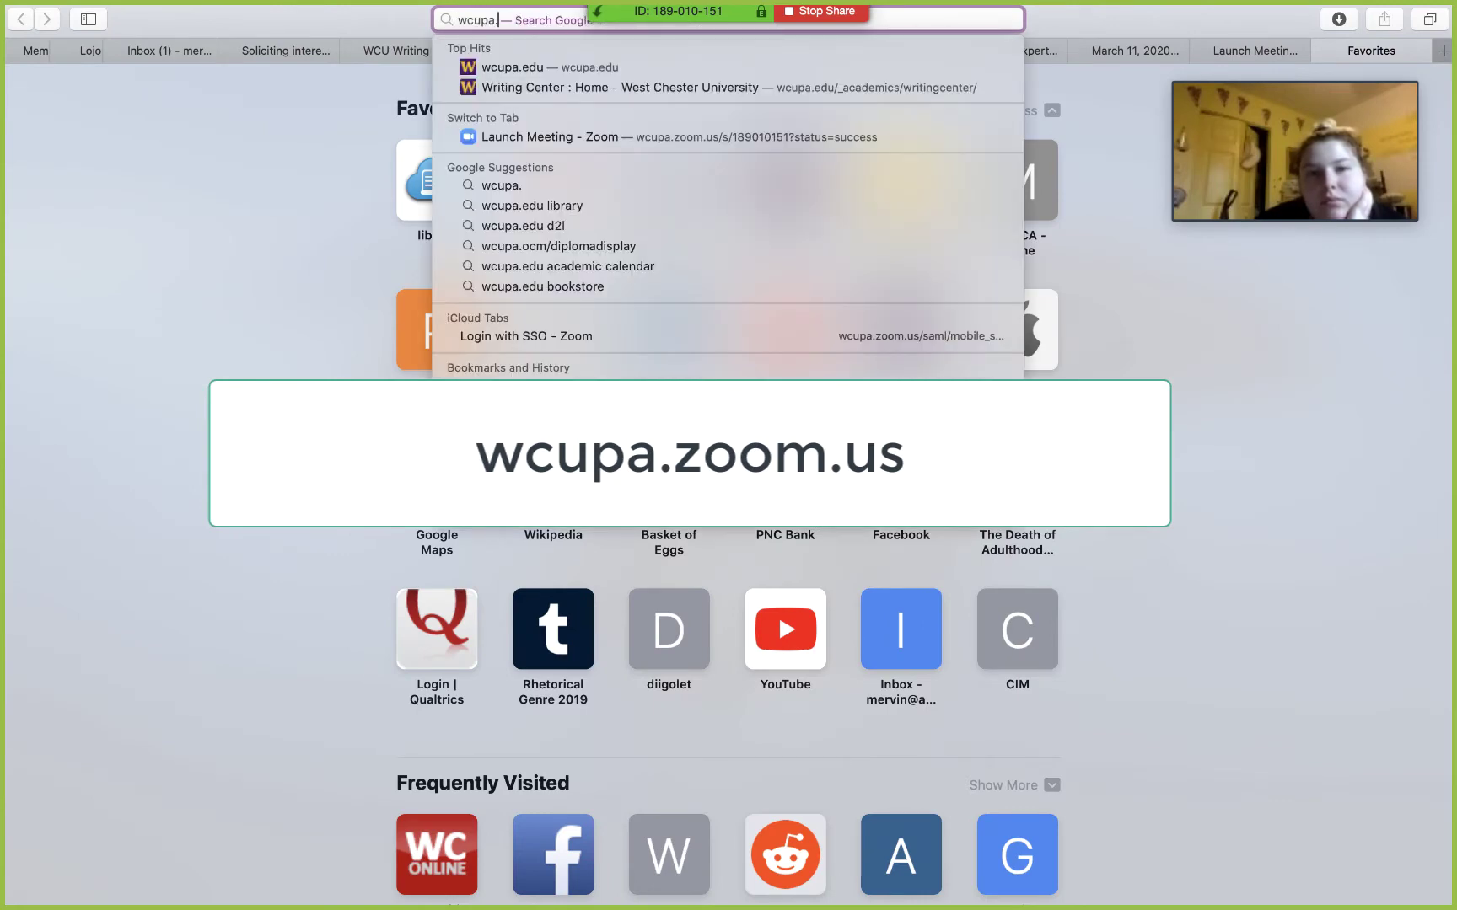
type("zoom.us")
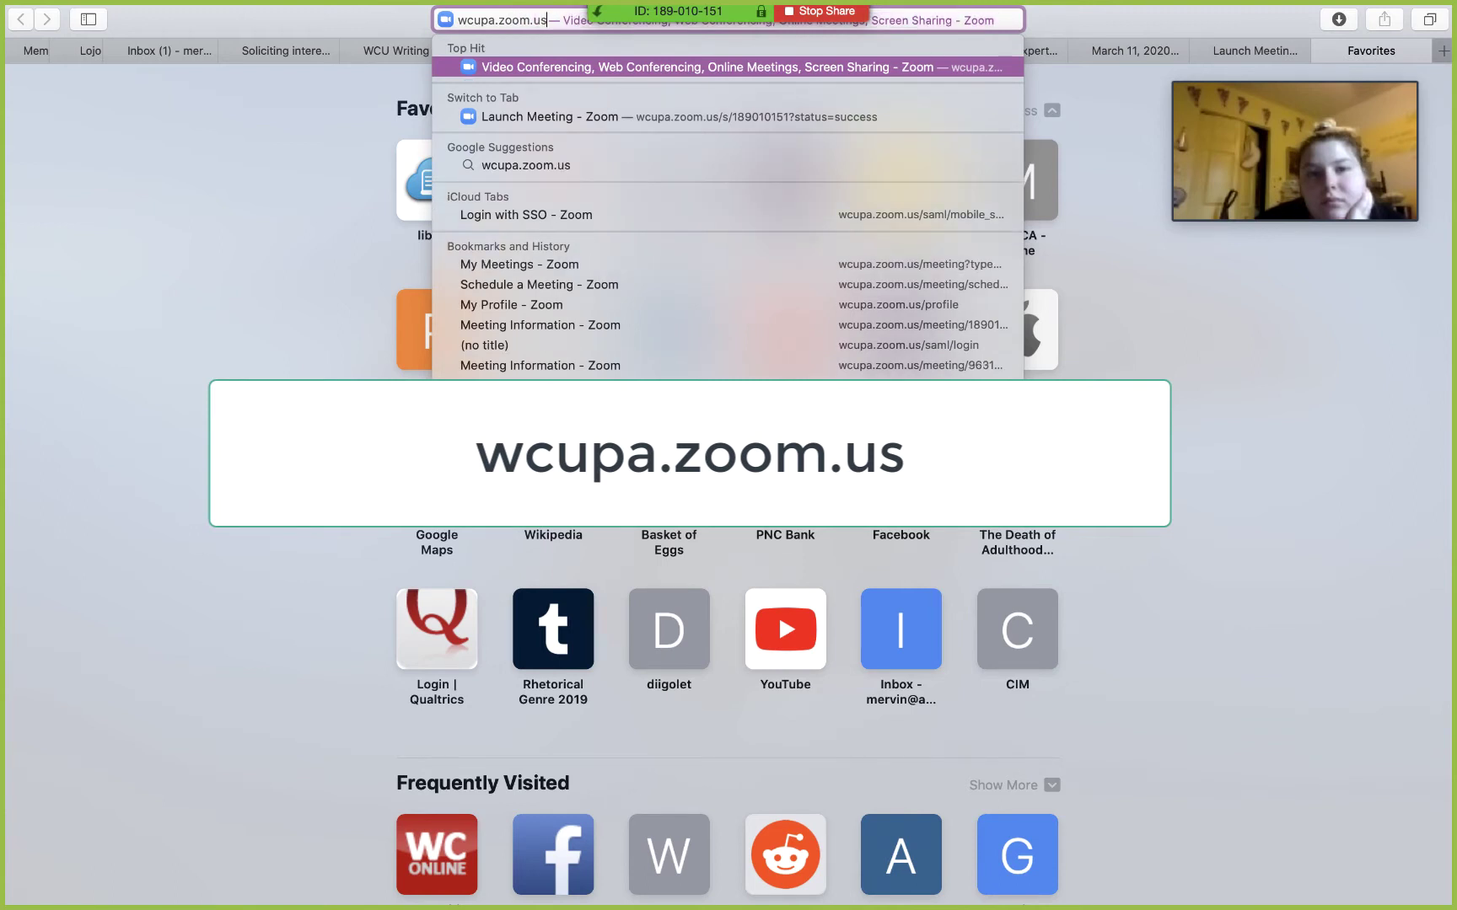
key("Return")
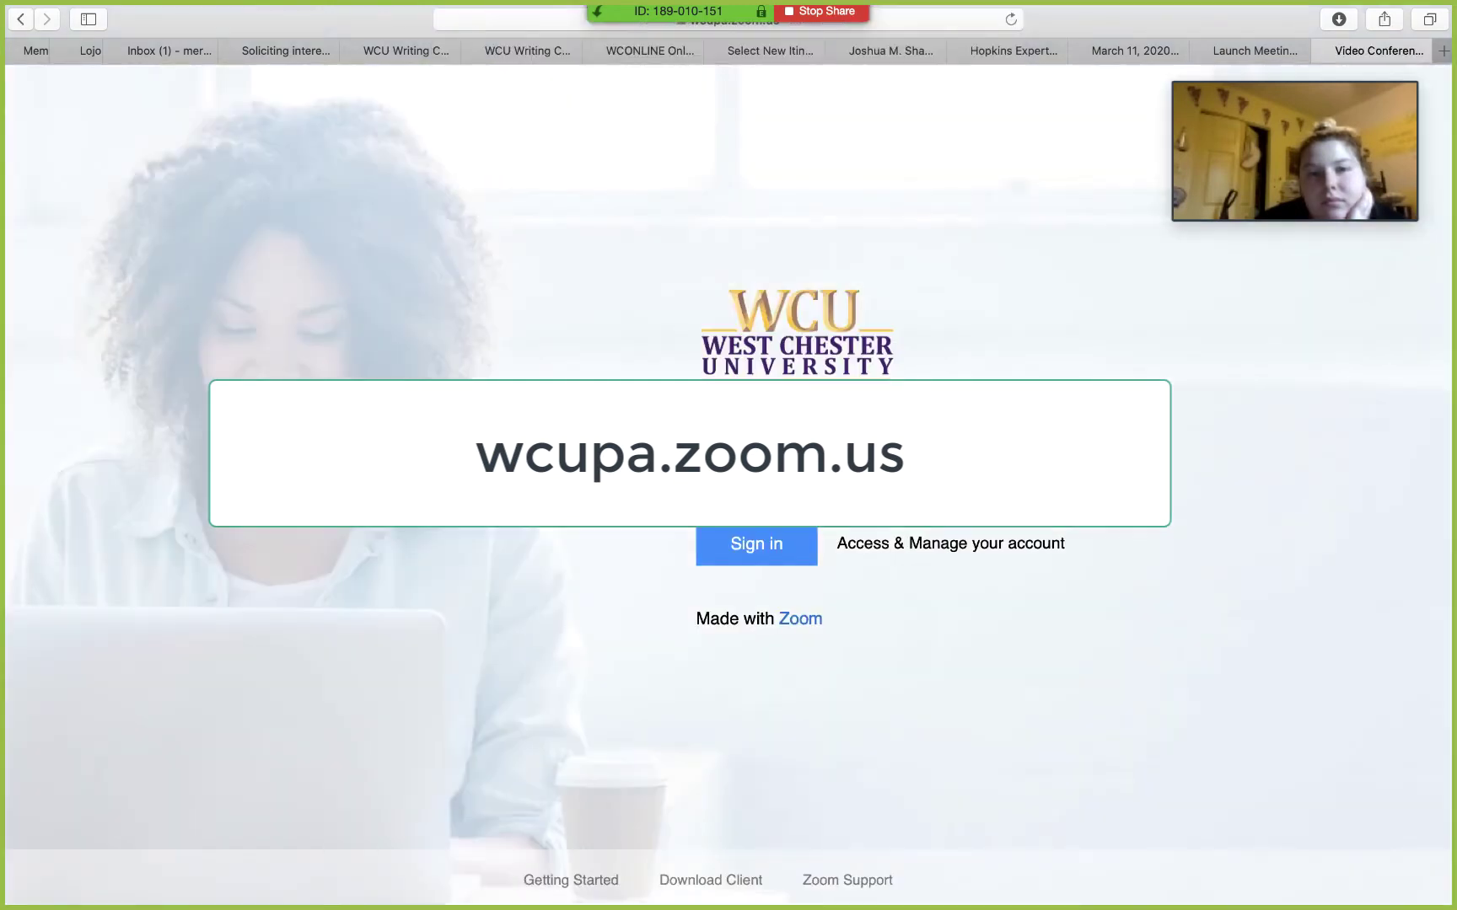
Step: Sign in and open a new meeting form (My Meeting, 03/16/2020, 5:00 PM, 1 hour)
left_click(746, 545)
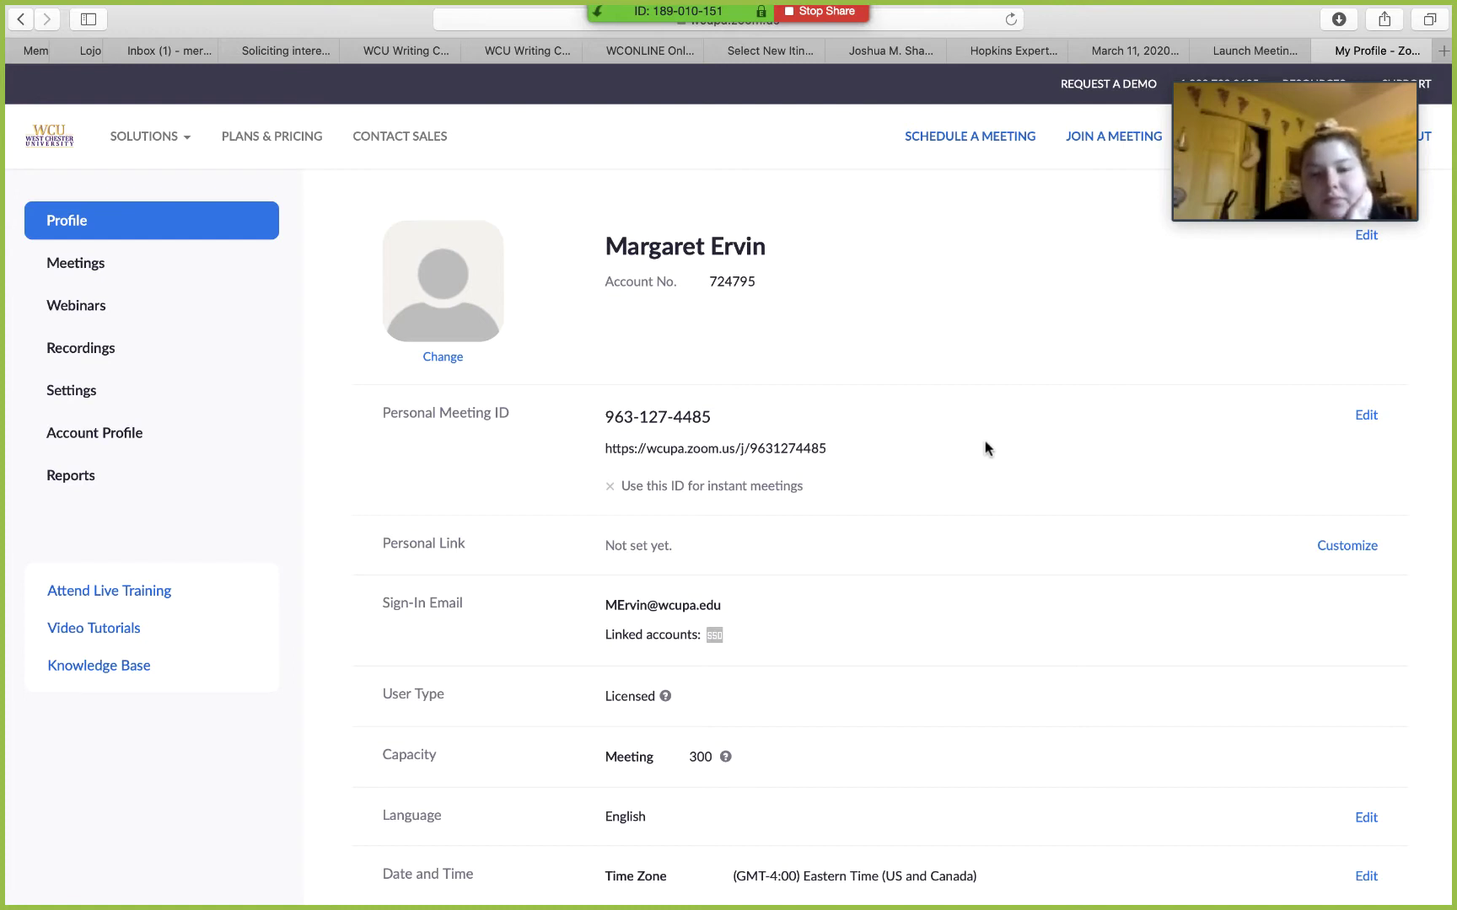
left_click(968, 137)
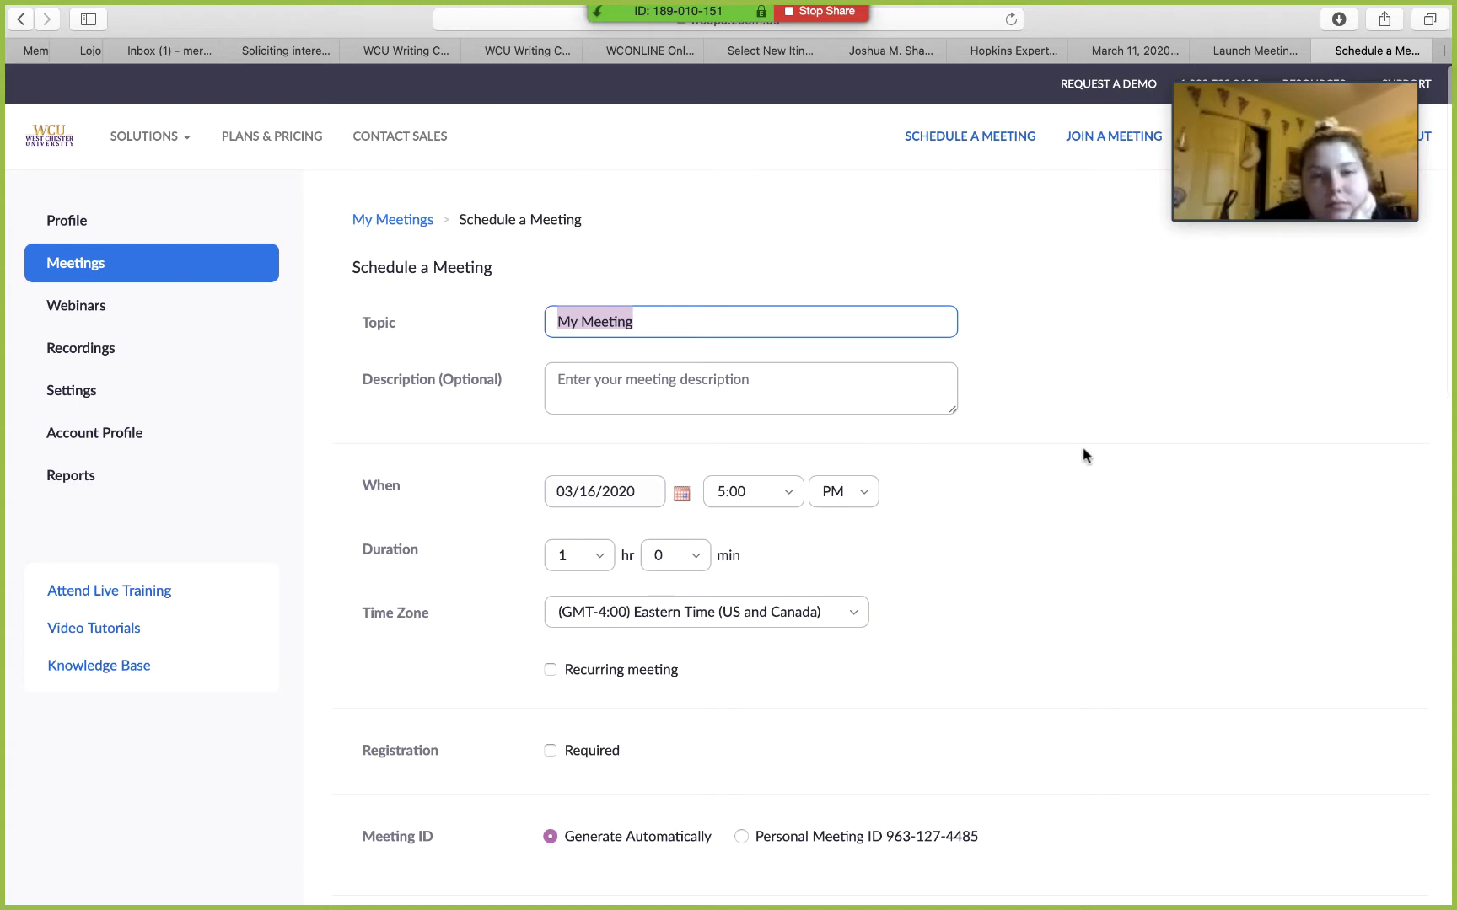
scroll(1084, 455, "down", 2)
scroll(1084, 455, "down", 1)
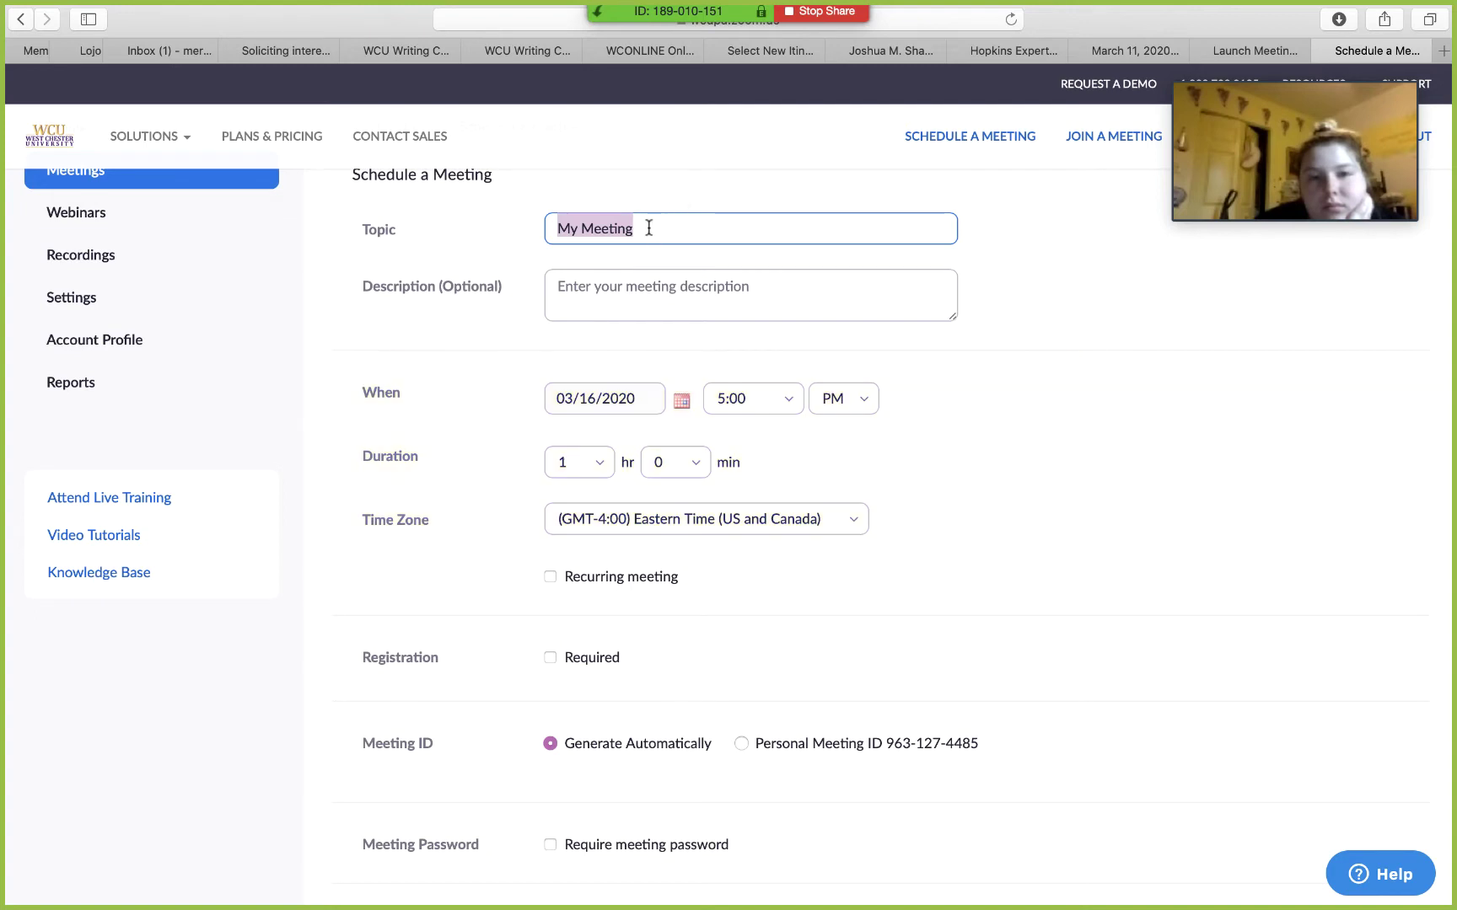
Step: Give the meeting a tutoring-session topic with the student's first name
type("Margar")
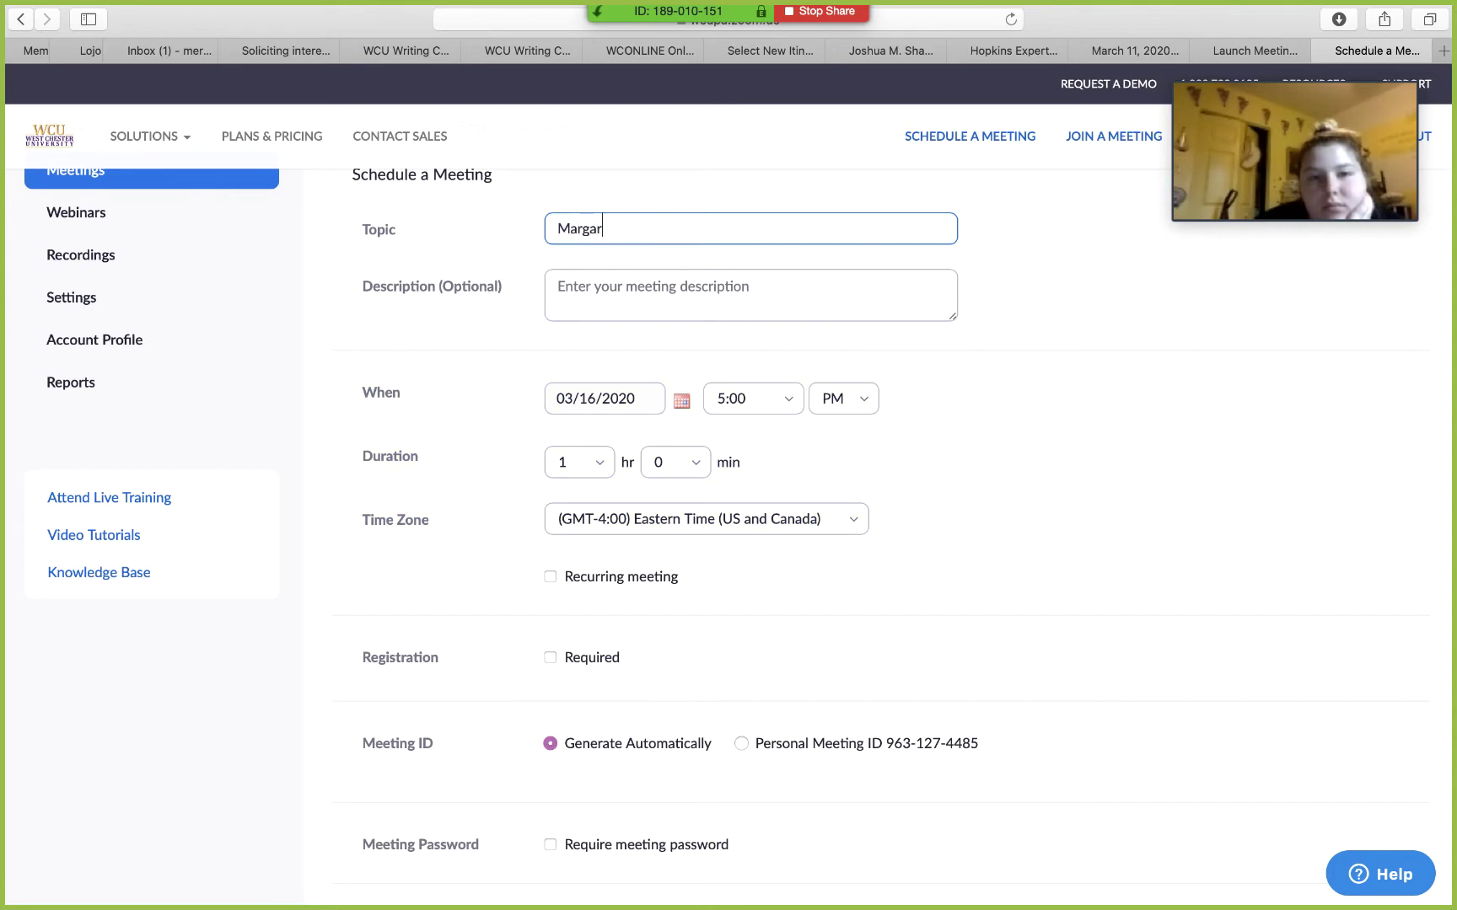
type("et's Tutoring")
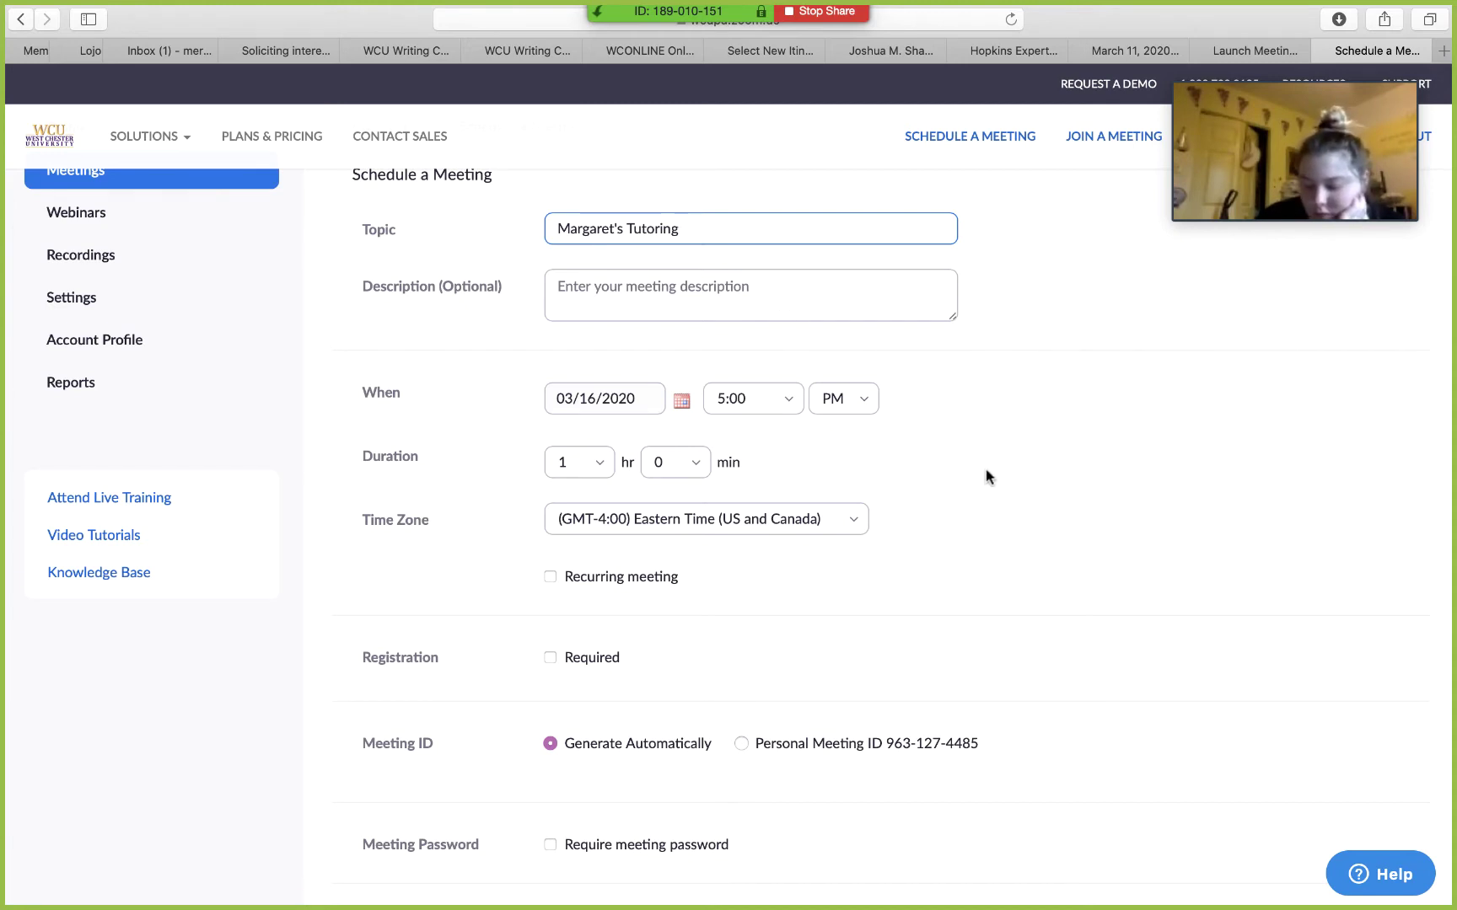
scroll(988, 477, "down", 5)
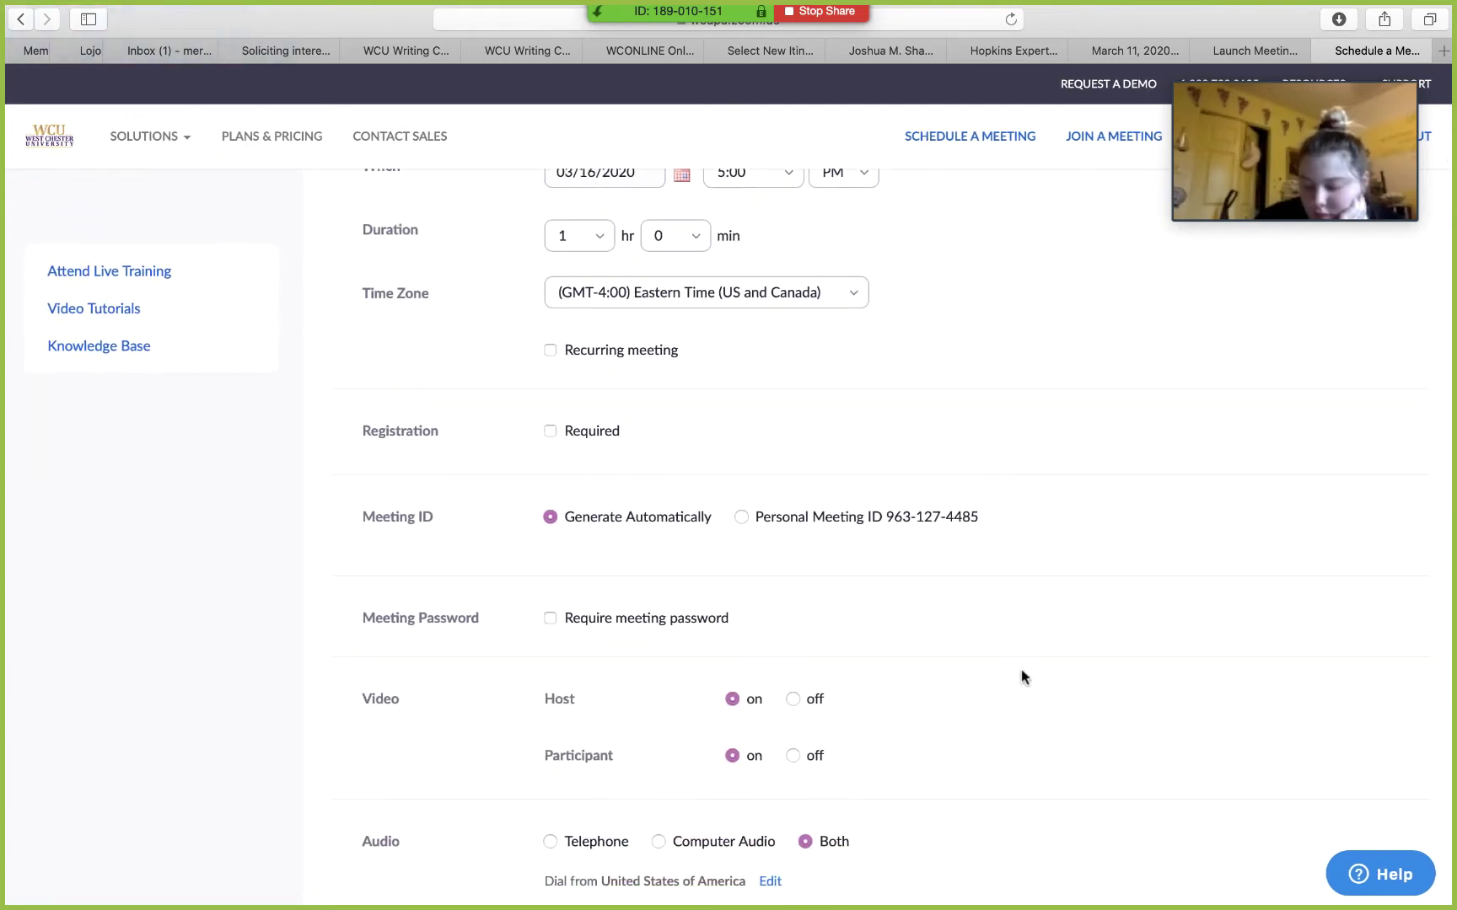
scroll(1021, 670, "down", 1)
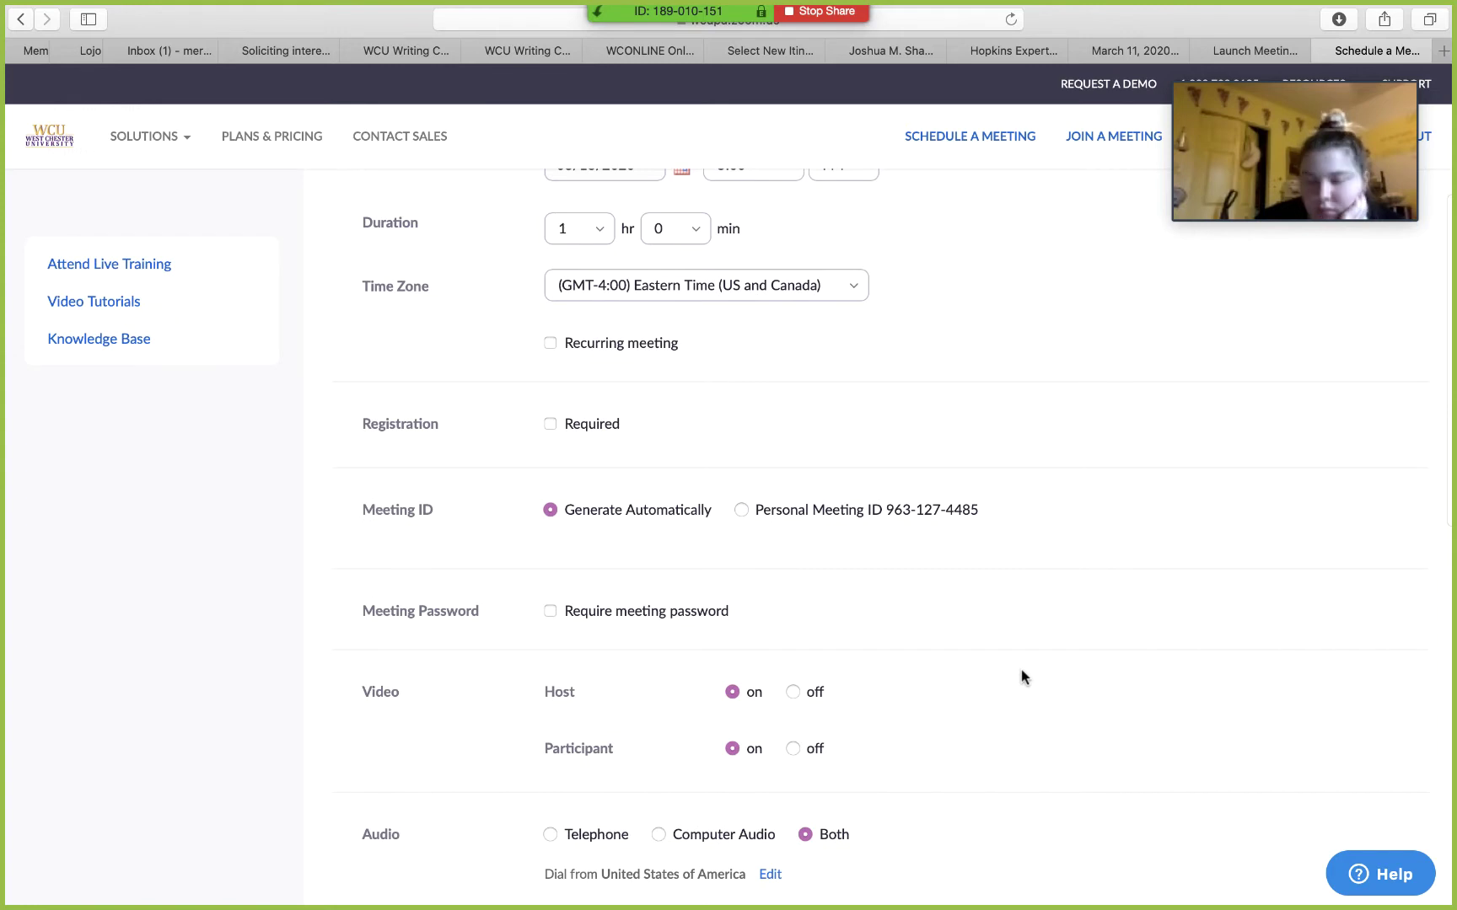
scroll(1021, 676, "down", 3)
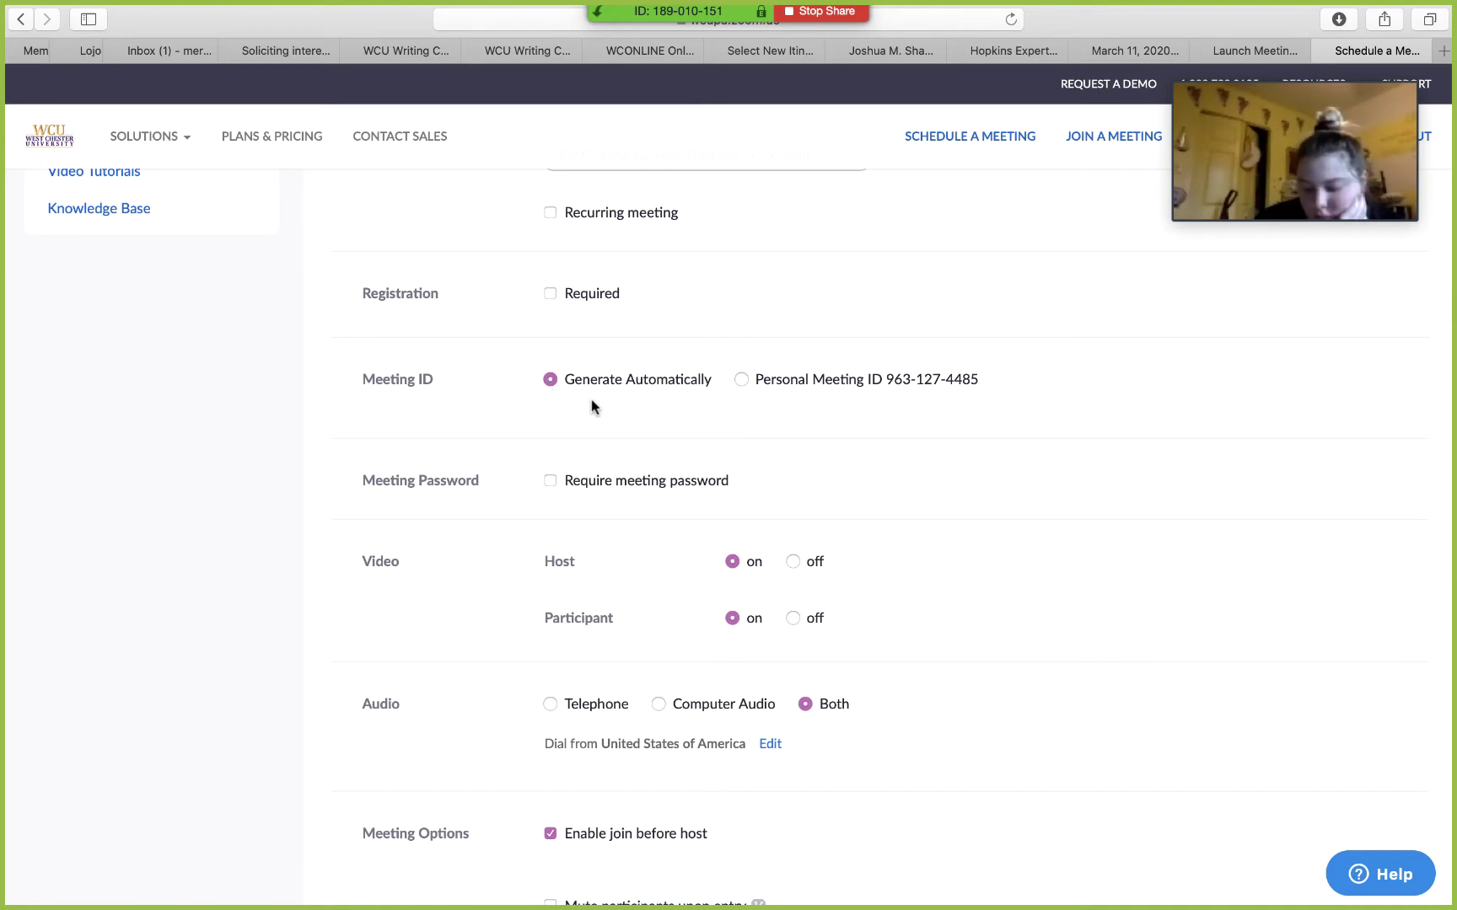
scroll(593, 408, "down", 1)
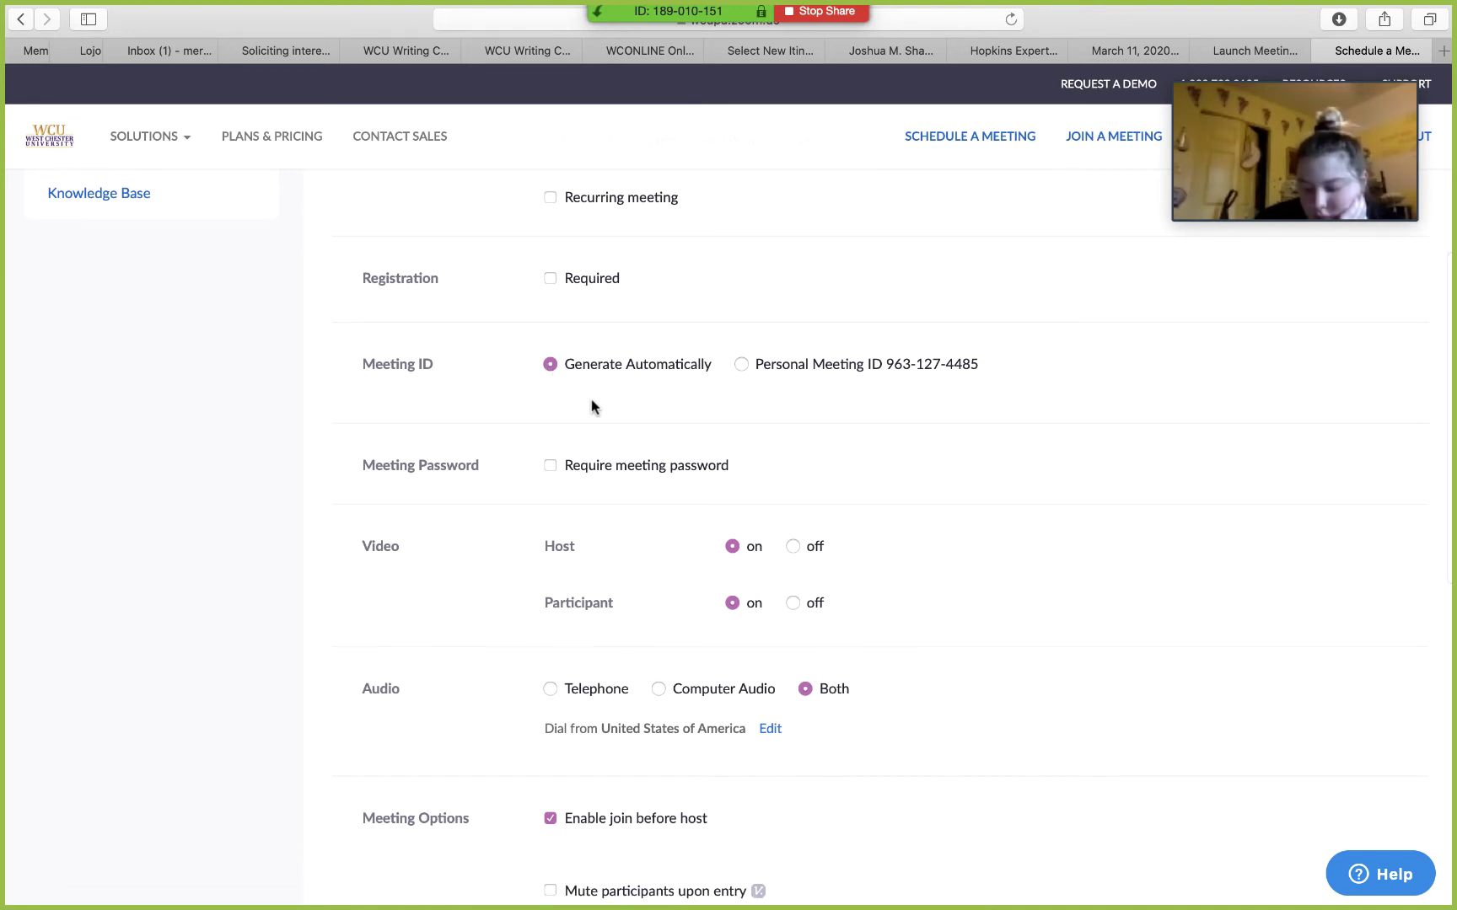
scroll(593, 407, "down", 5)
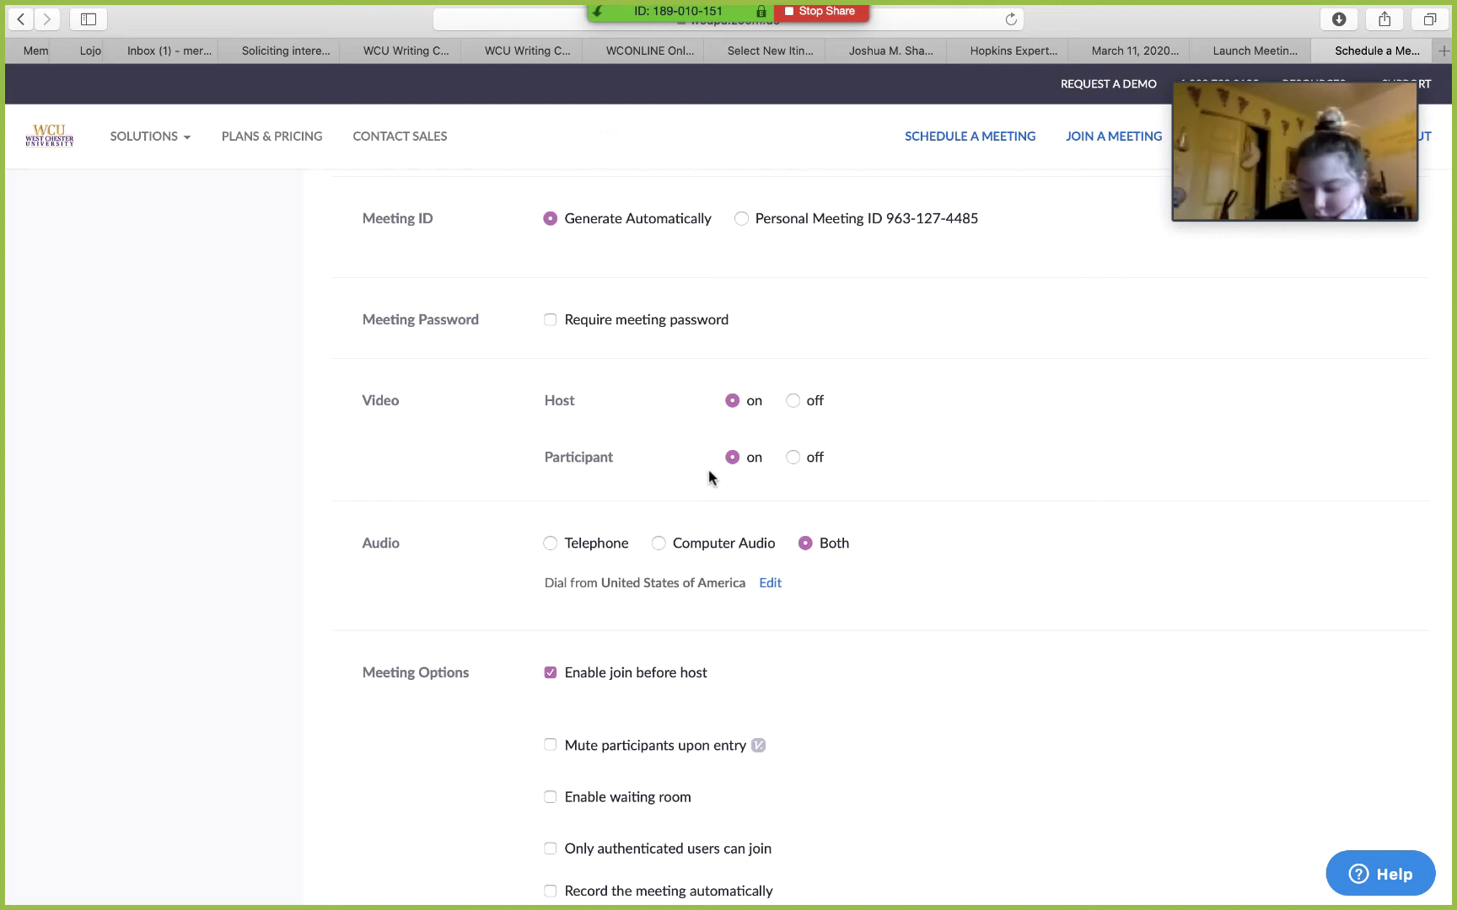
scroll(709, 477, "down", 4)
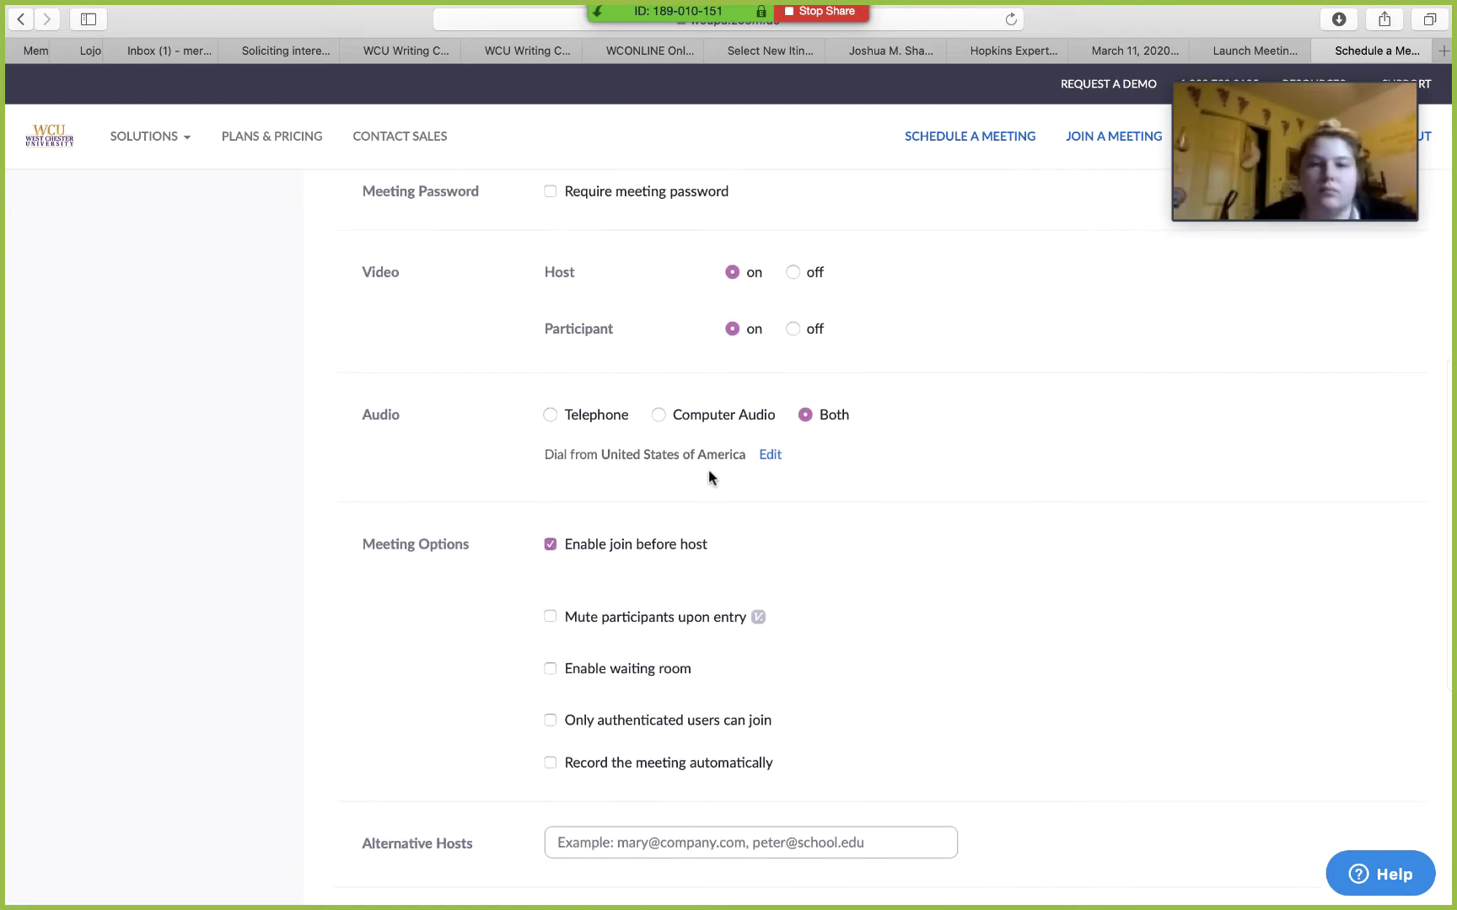
scroll(886, 590, "down", 3)
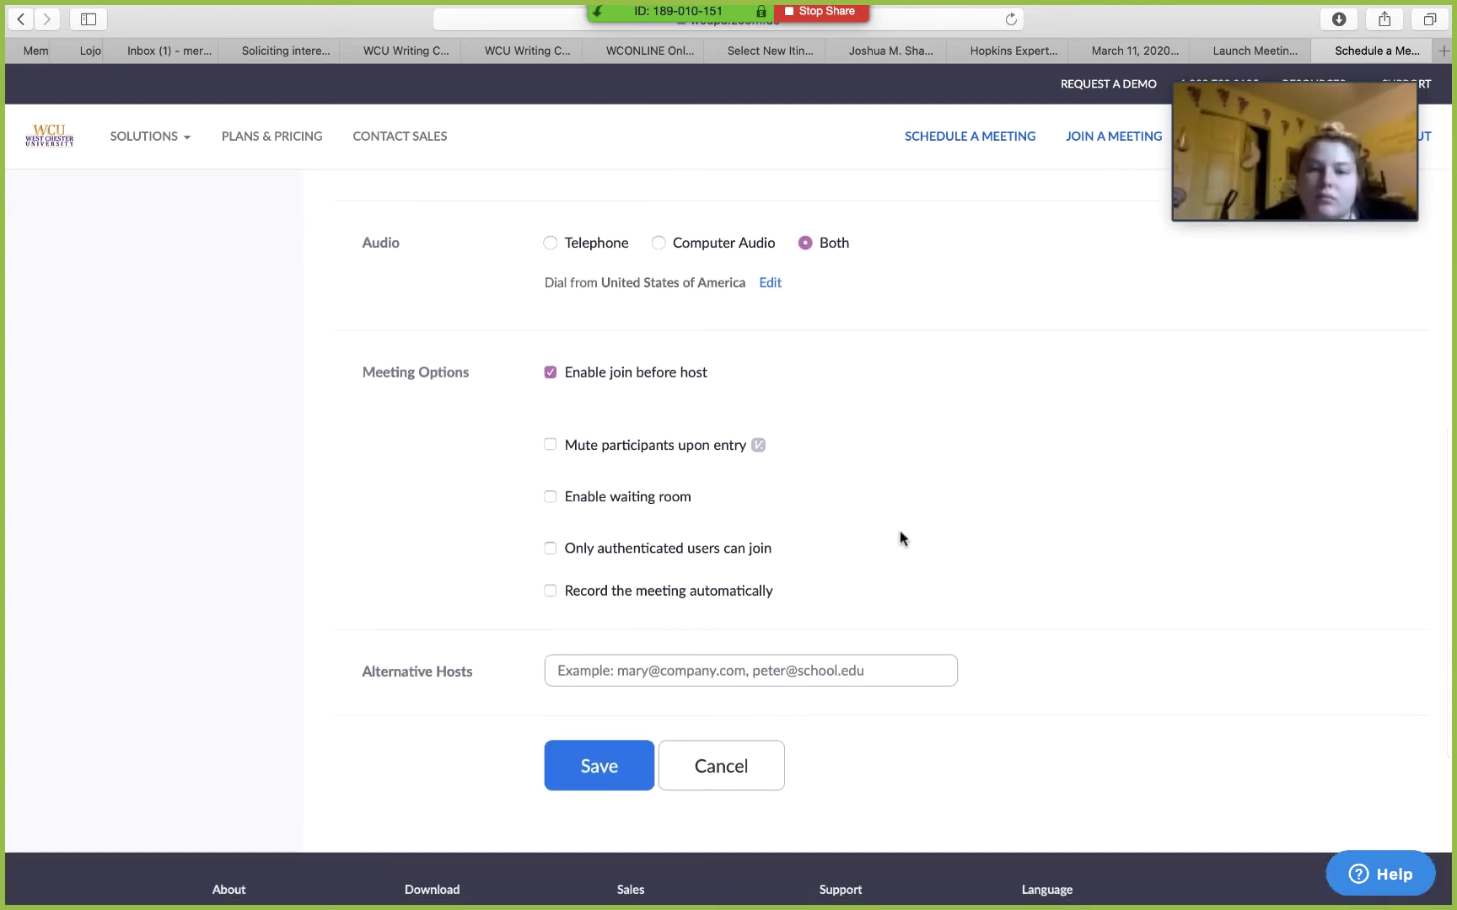
Step: Disable join before host, enable the waiting room, and save the meeting
left_click(550, 372)
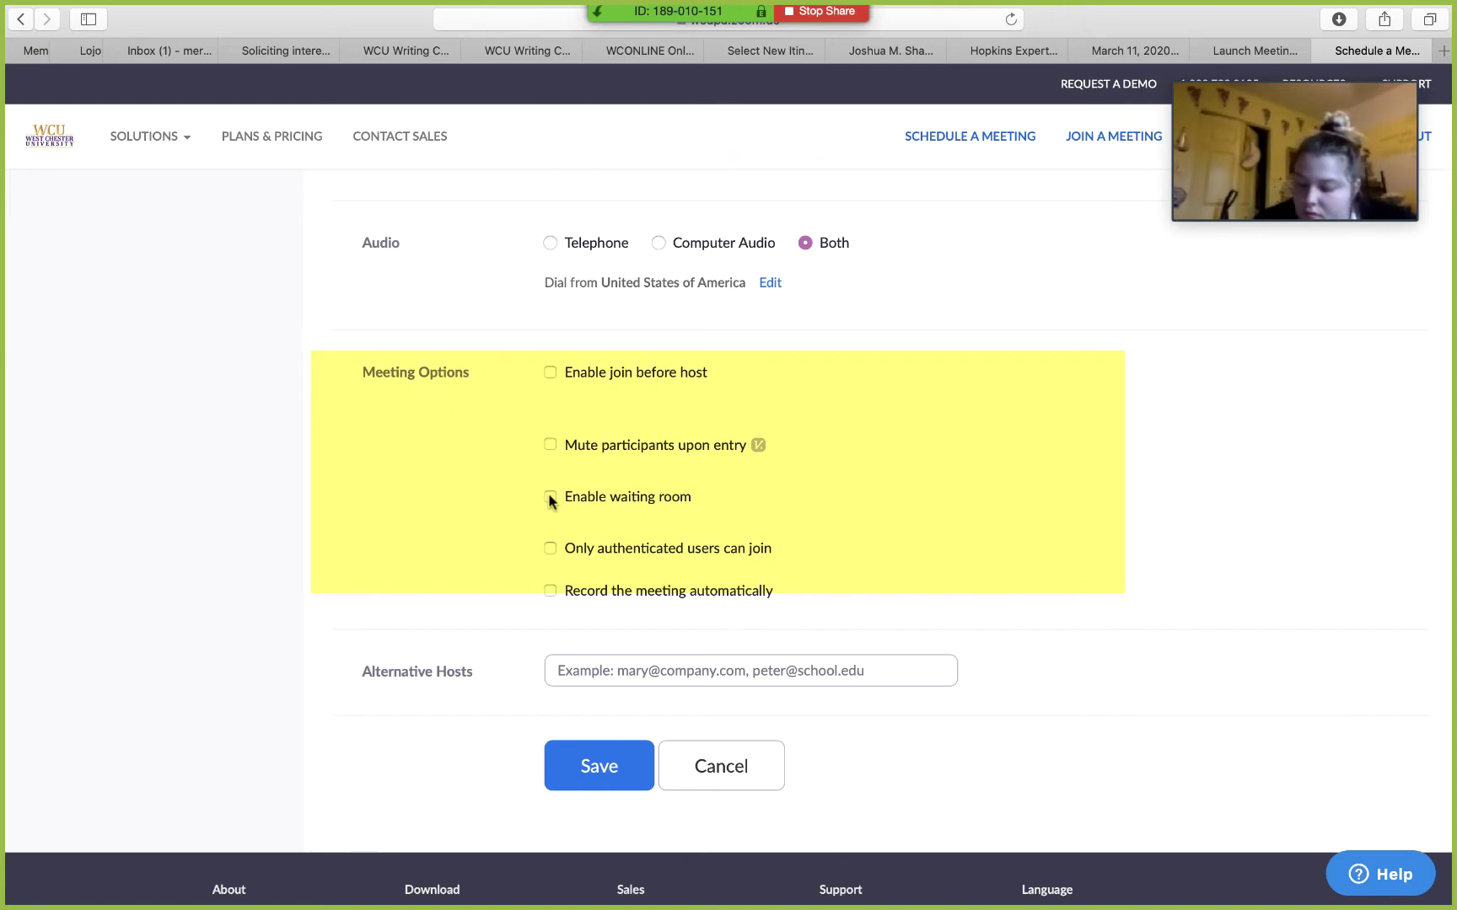
left_click(550, 497)
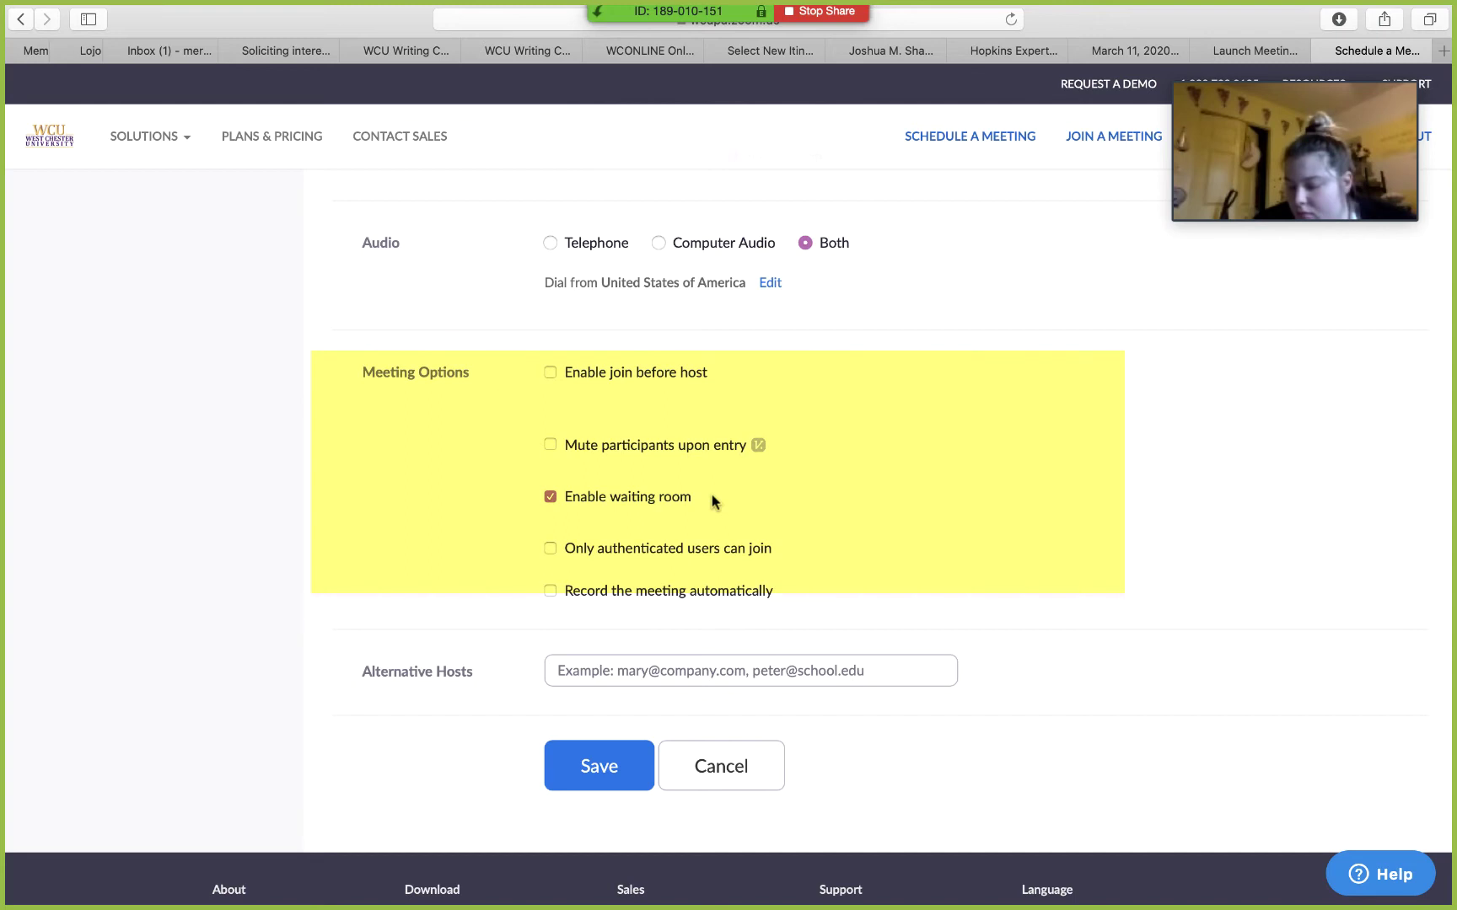
left_click(599, 762)
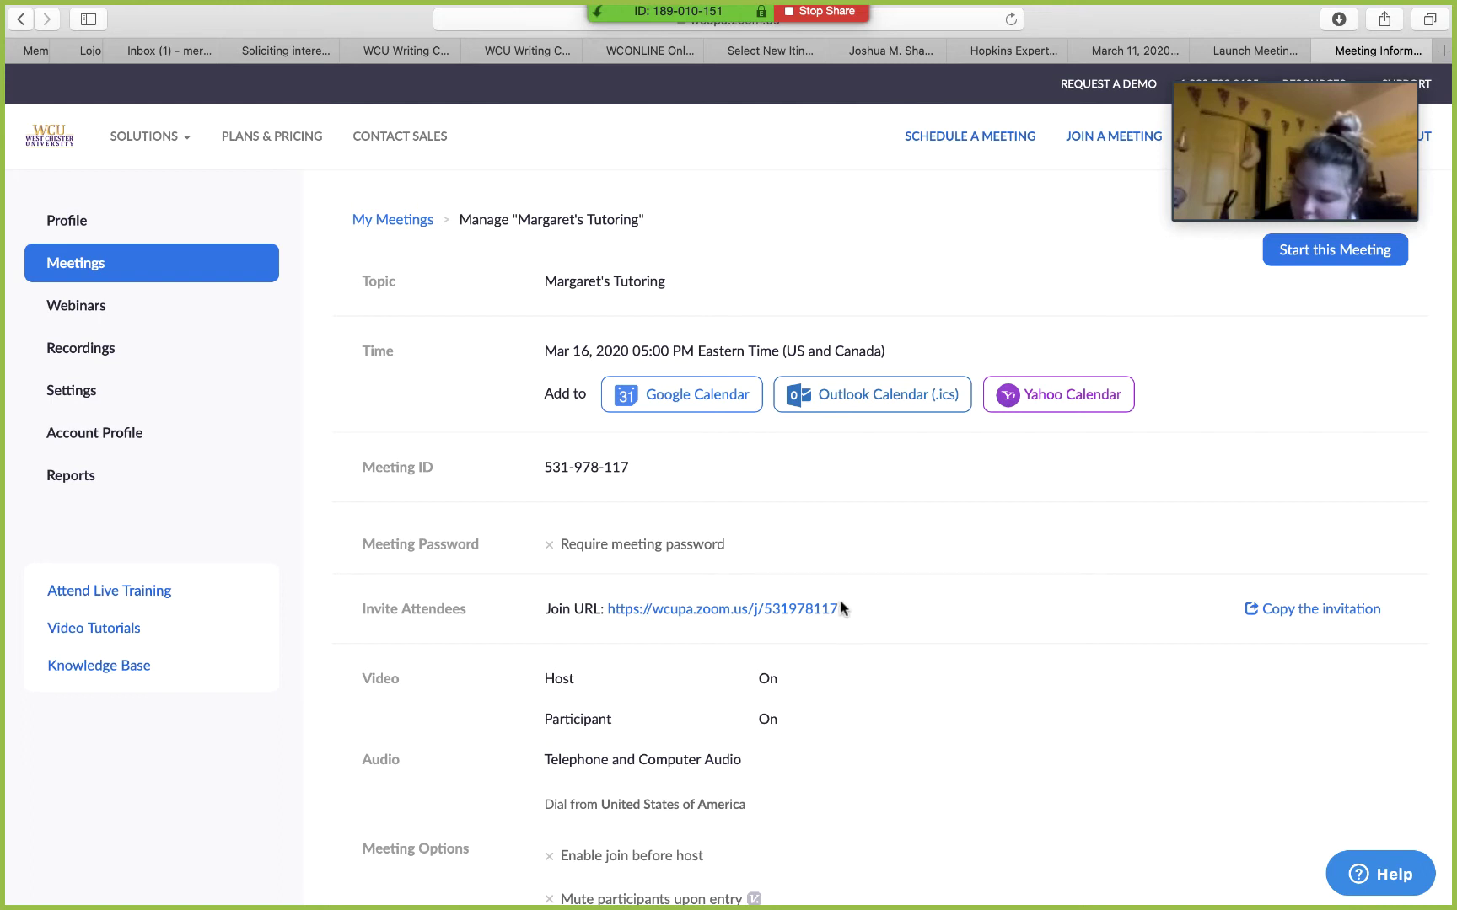
left_click_drag(839, 608, 545, 604)
key("super+c")
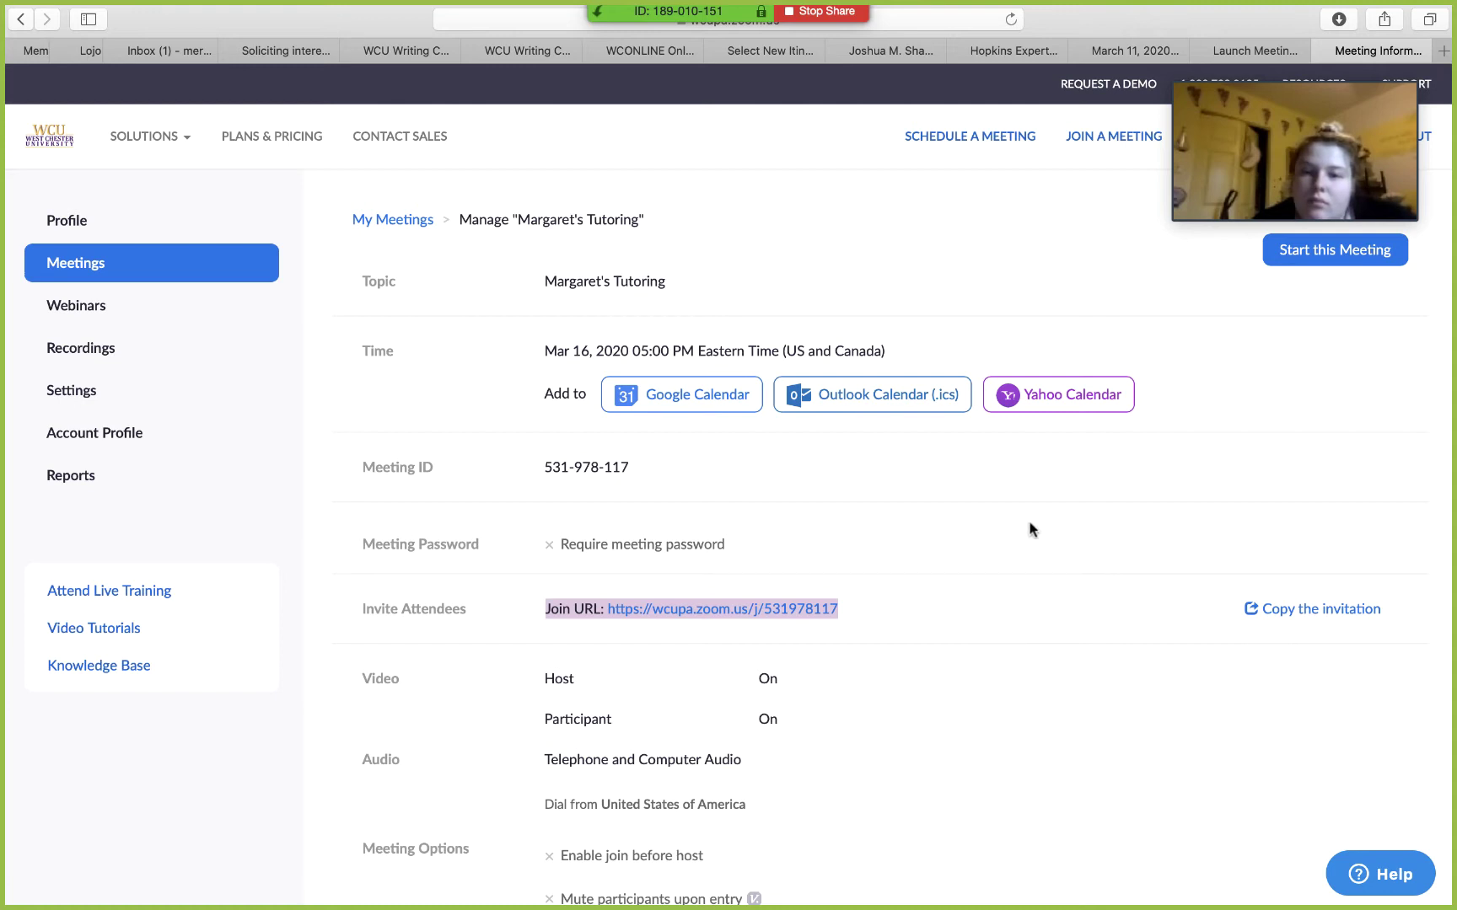
mouse_move(1237, 71)
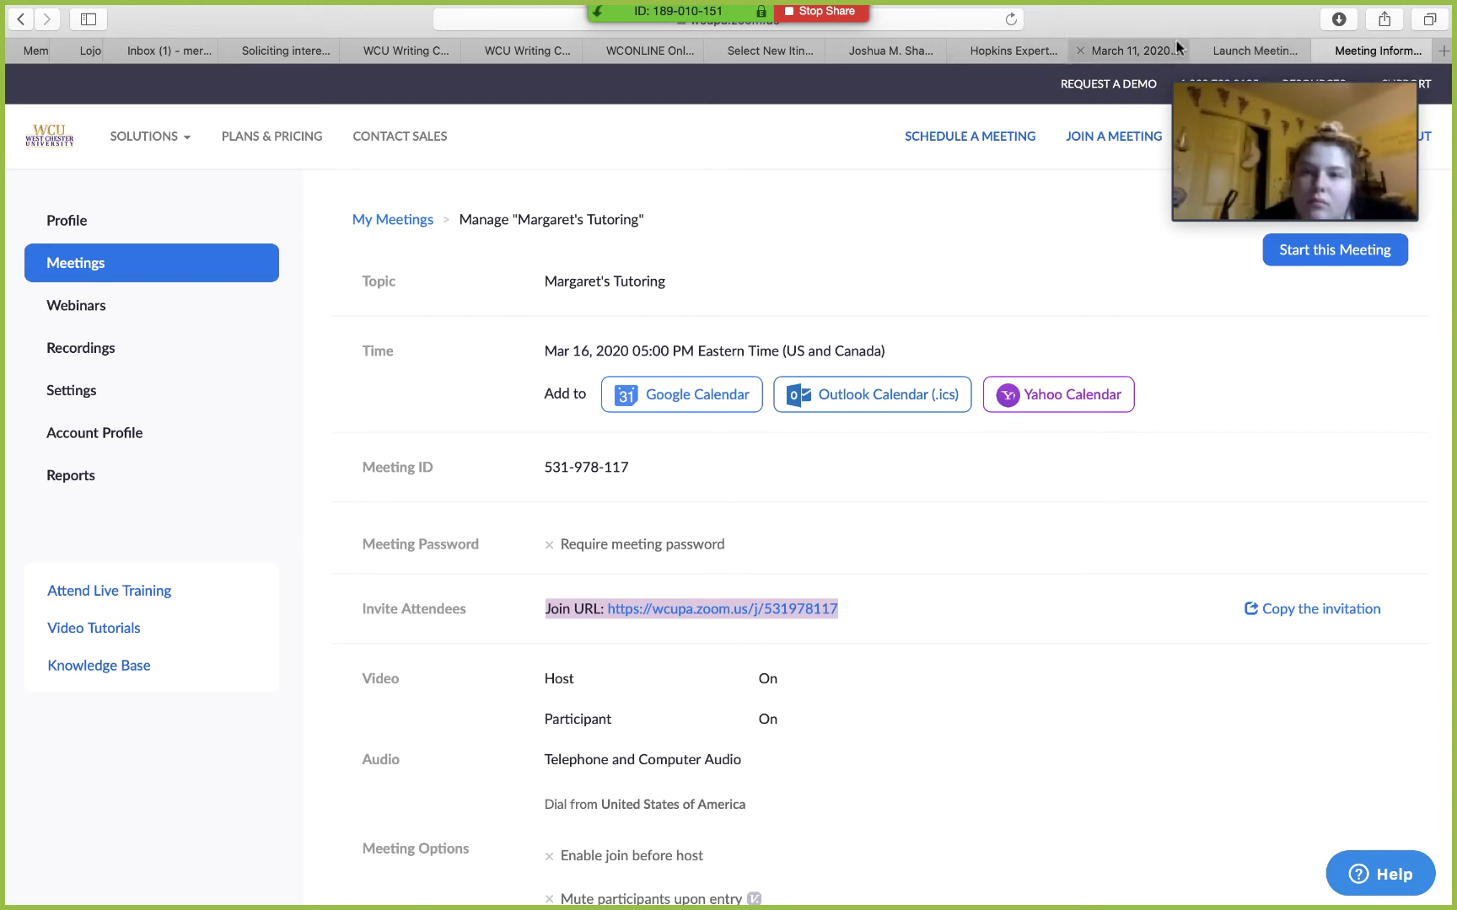
left_click(1428, 18)
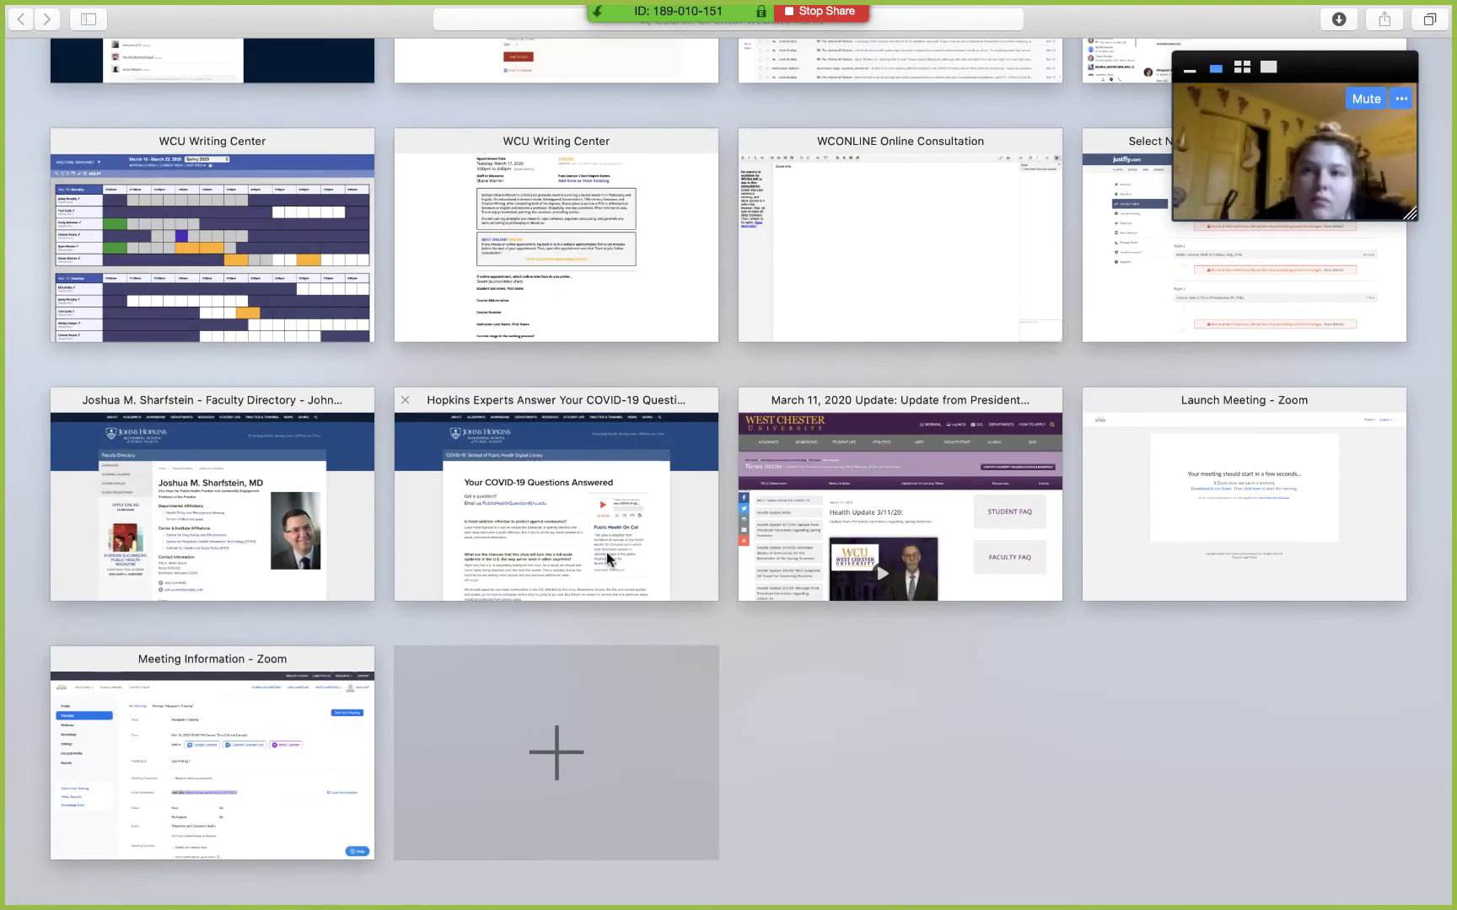
Step: Paste the Zoom join URL into the WCOnline consultation document
scroll(467, 604, "up", 3)
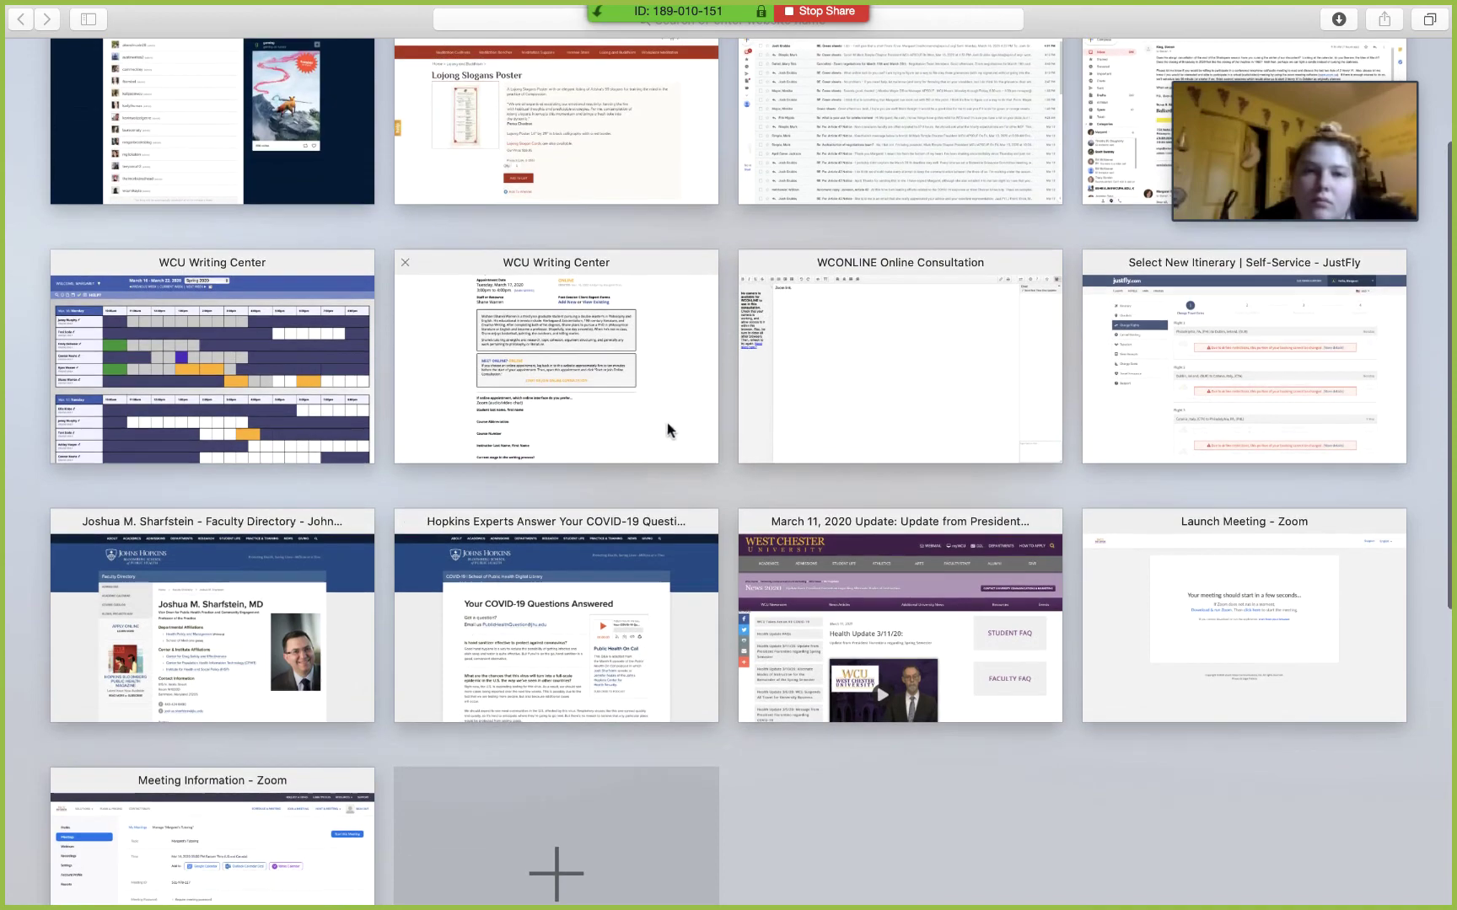
left_click(827, 399)
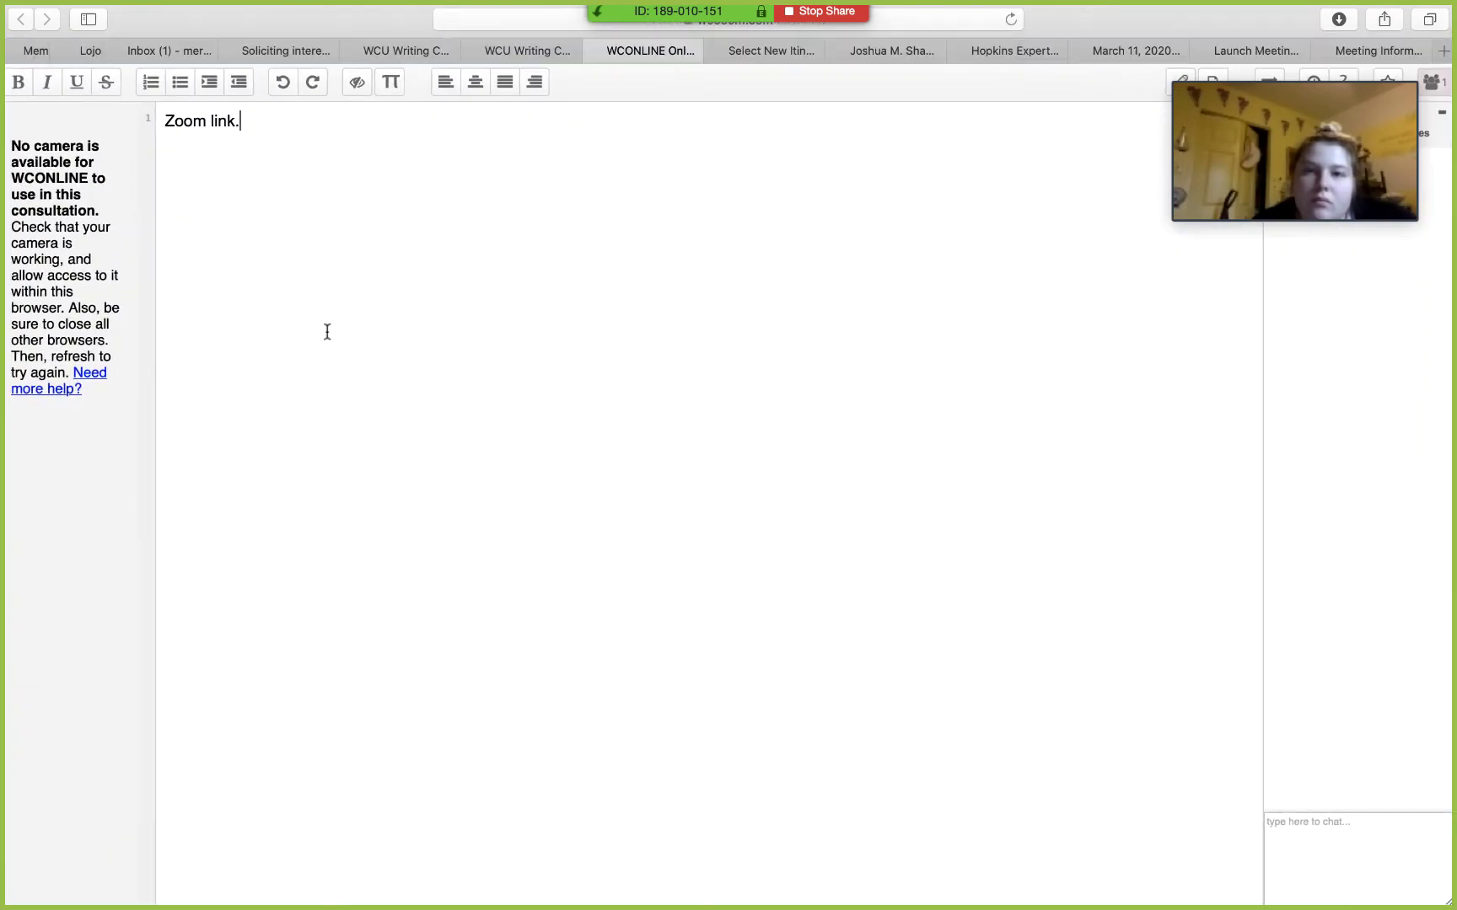
key("super+v")
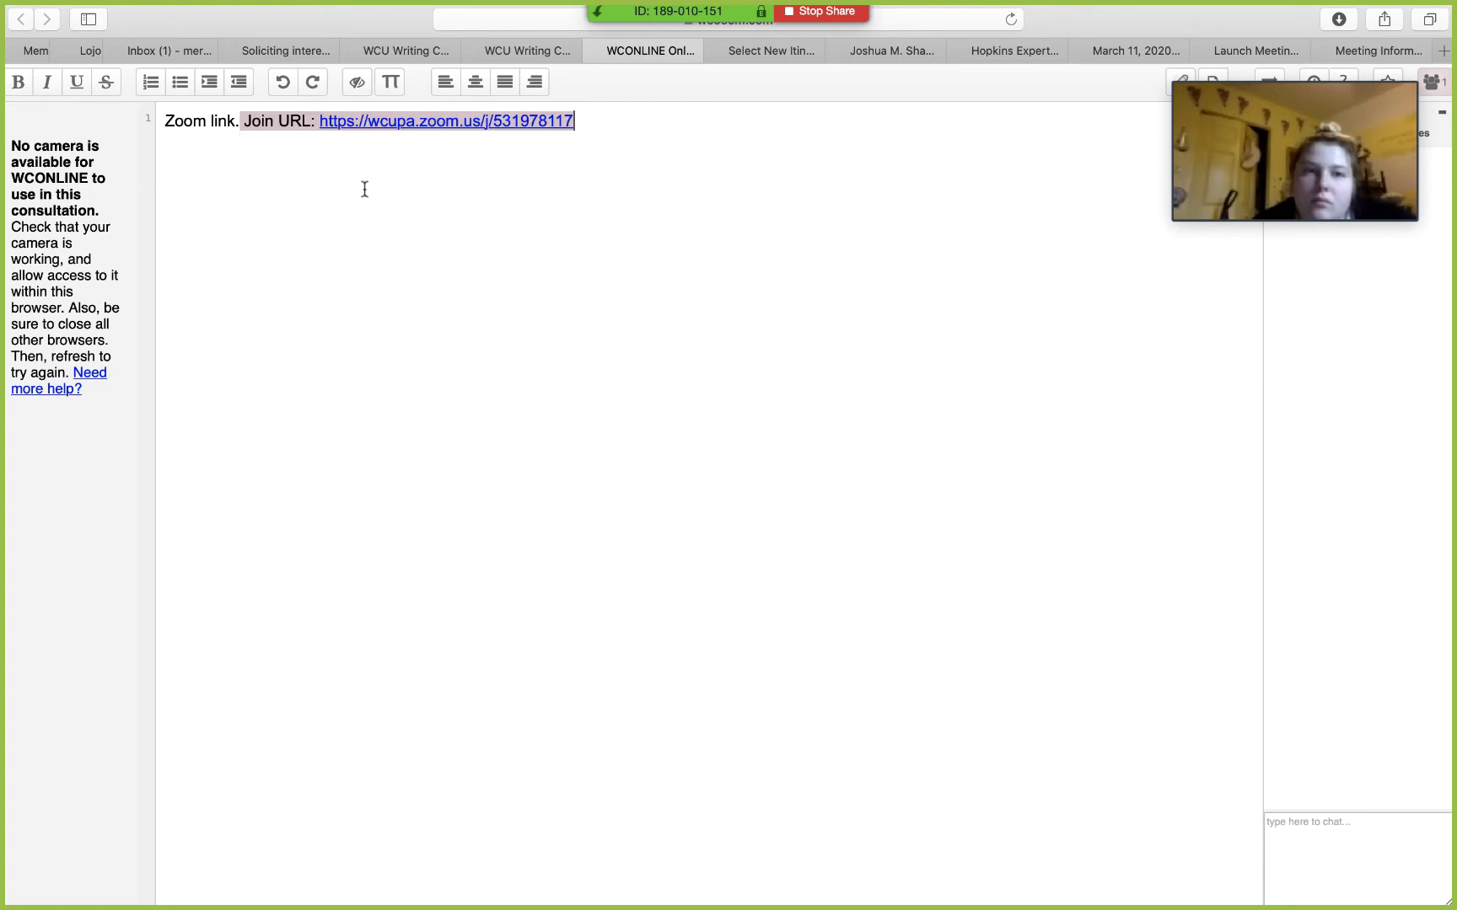
Step: Clear the authorship colours and delete the 'Zoom link.' label before the URL
left_click_drag(553, 123, 160, 120)
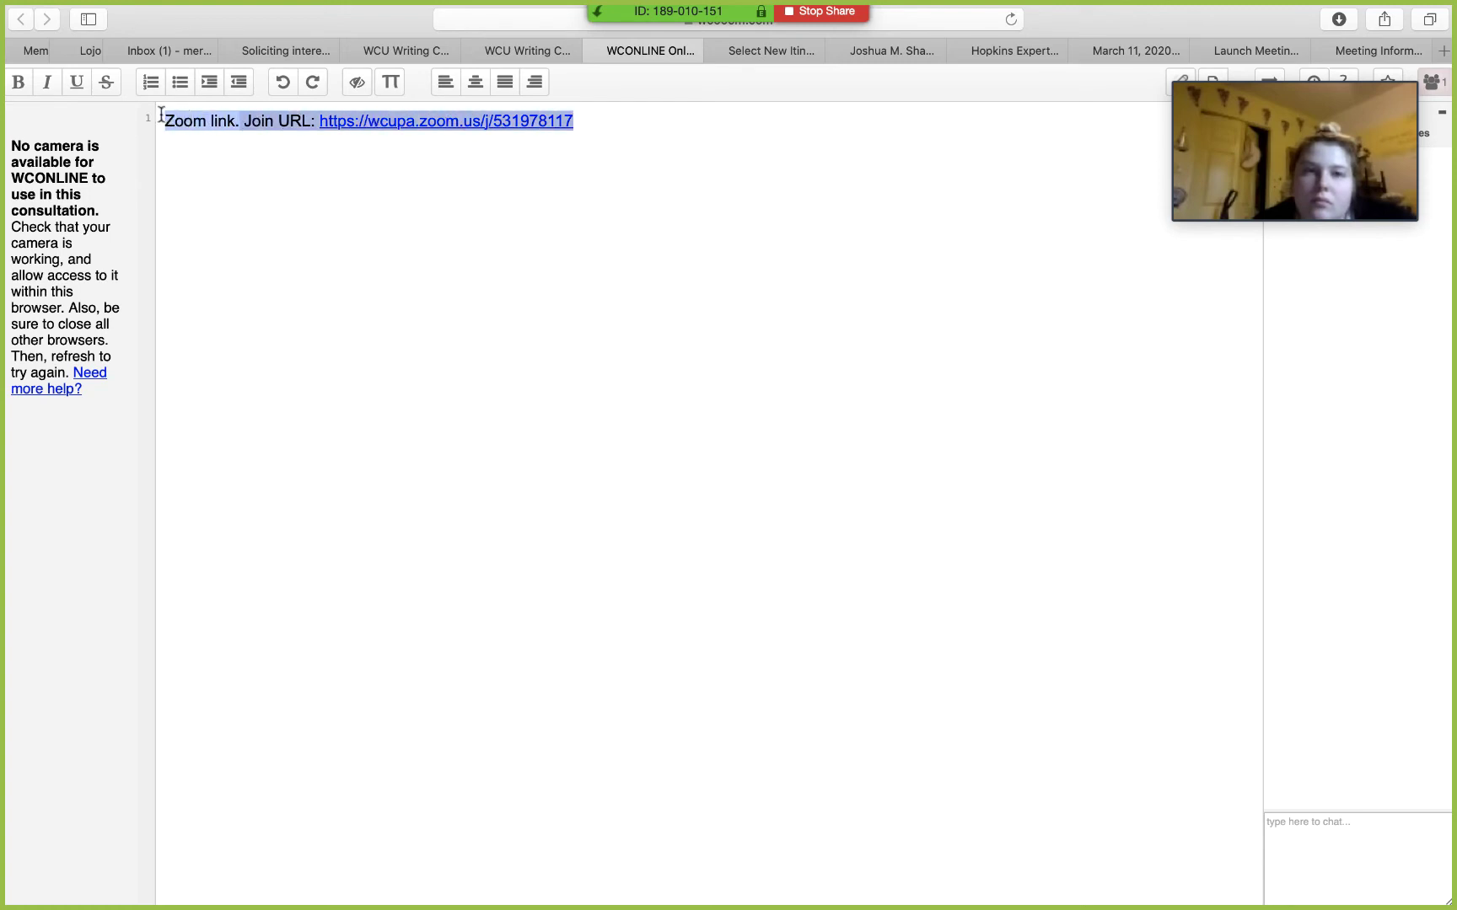
left_click(354, 84)
left_click(247, 123)
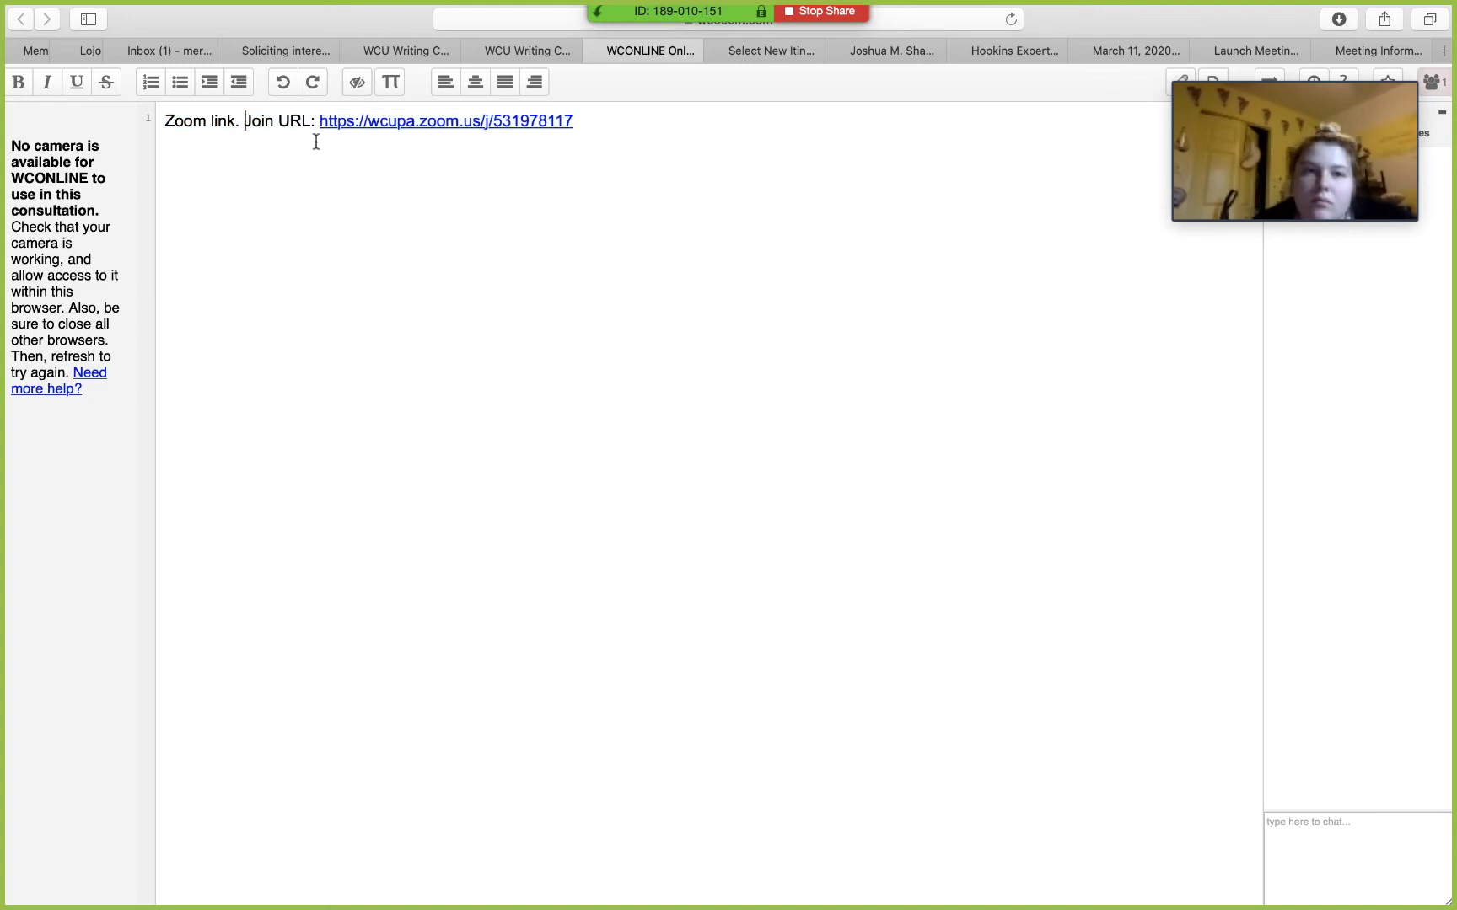
key("BackSpace")
key("BackSpace")
key("BackSpace")
key("BackSpace")
key("BackSpace")
key("BackSpace")
key("BackSpace")
key("BackSpace")
key("BackSpace")
key("BackSpace")
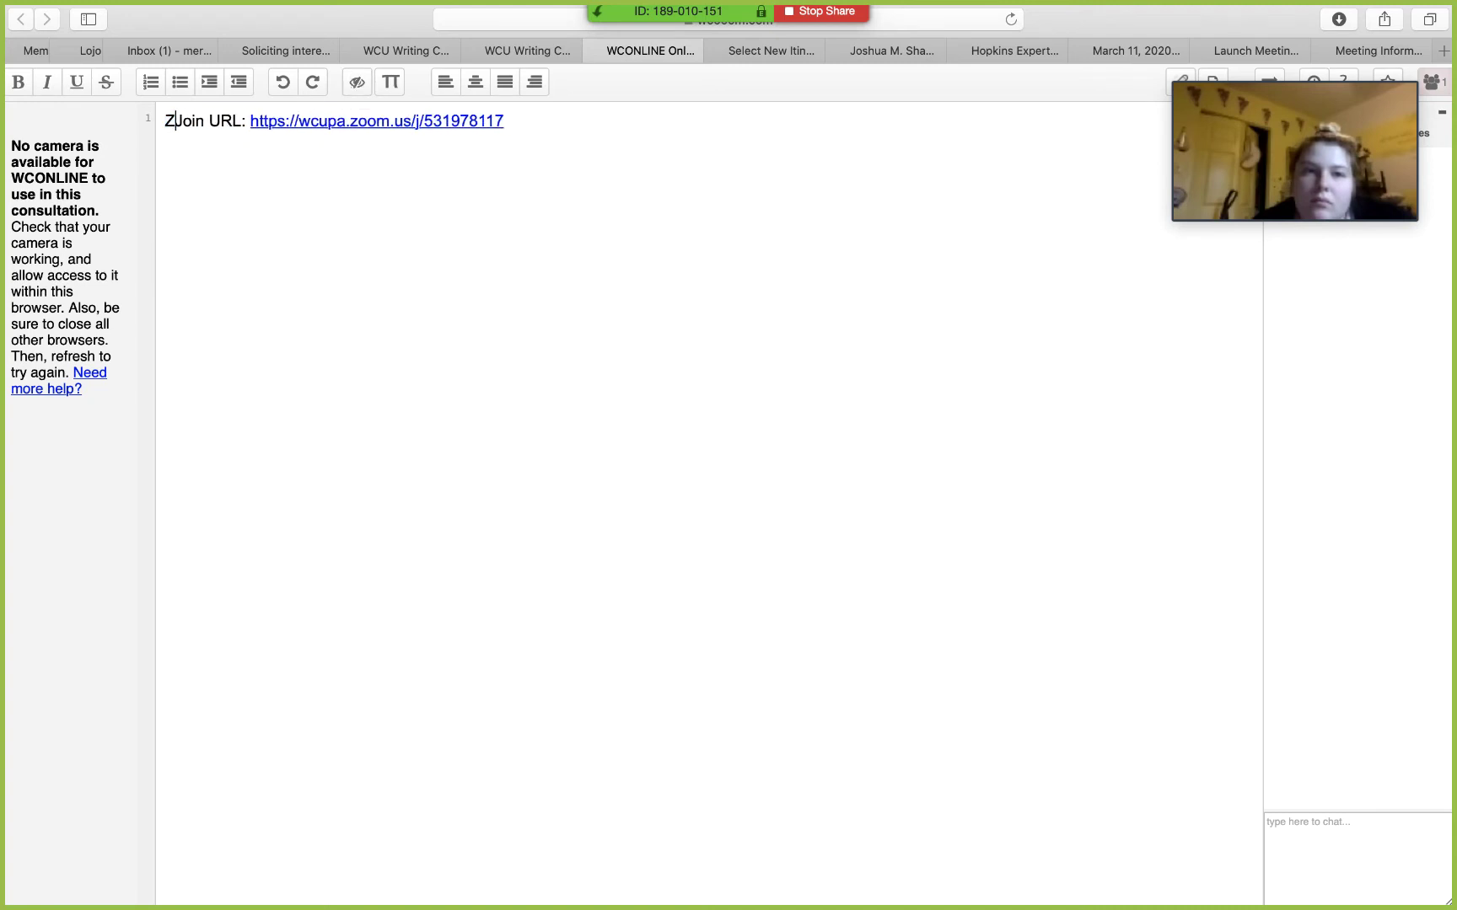
key("BackSpace")
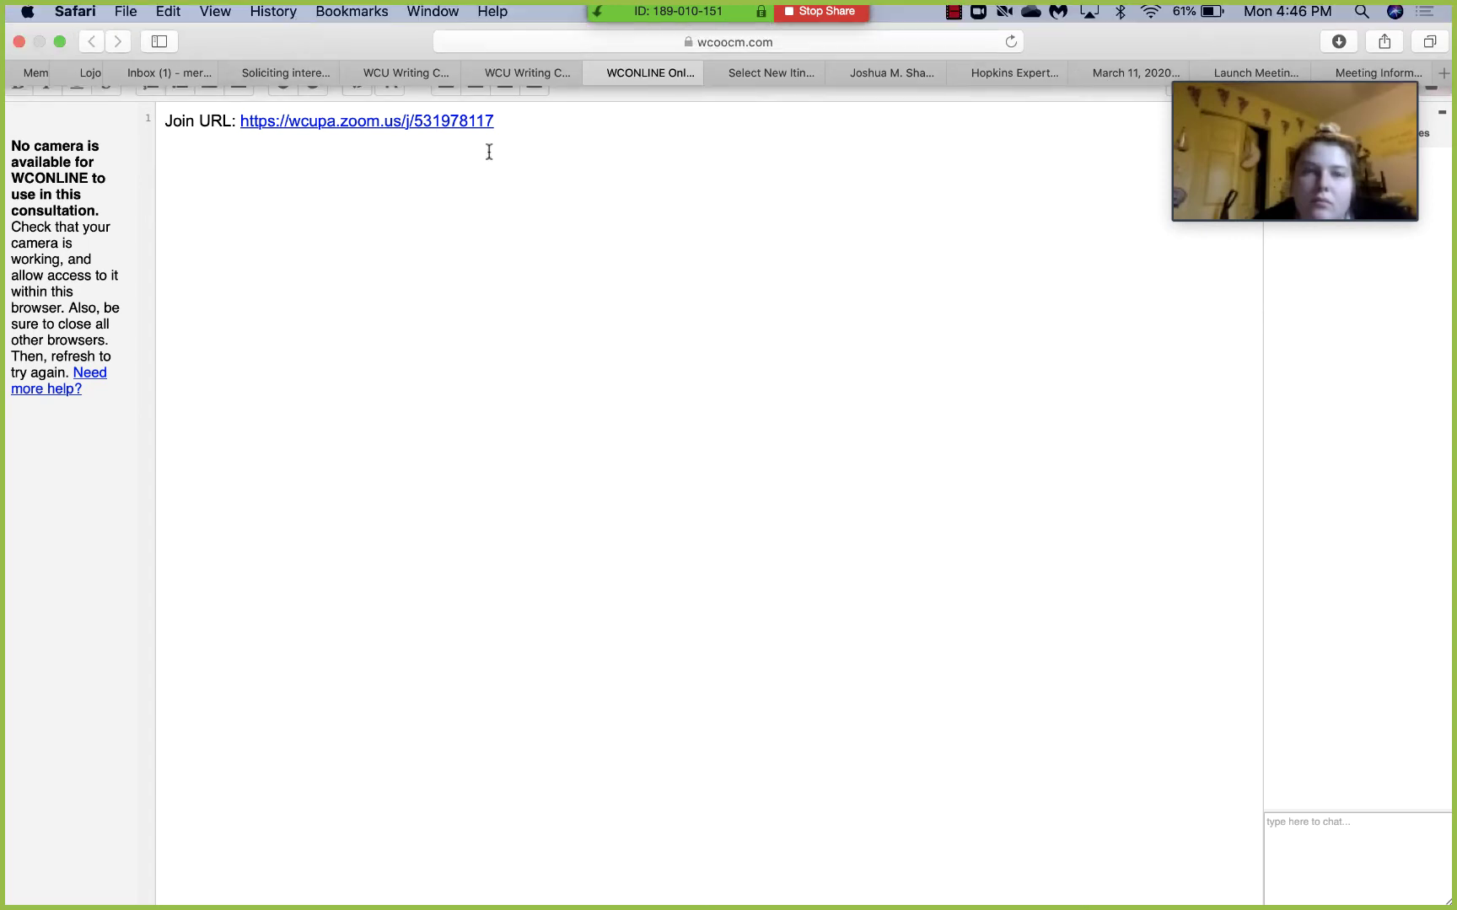
Step: Relaunch the appointment's online consultation with camera declined, then return to the Zoom meeting details
left_click(596, 47)
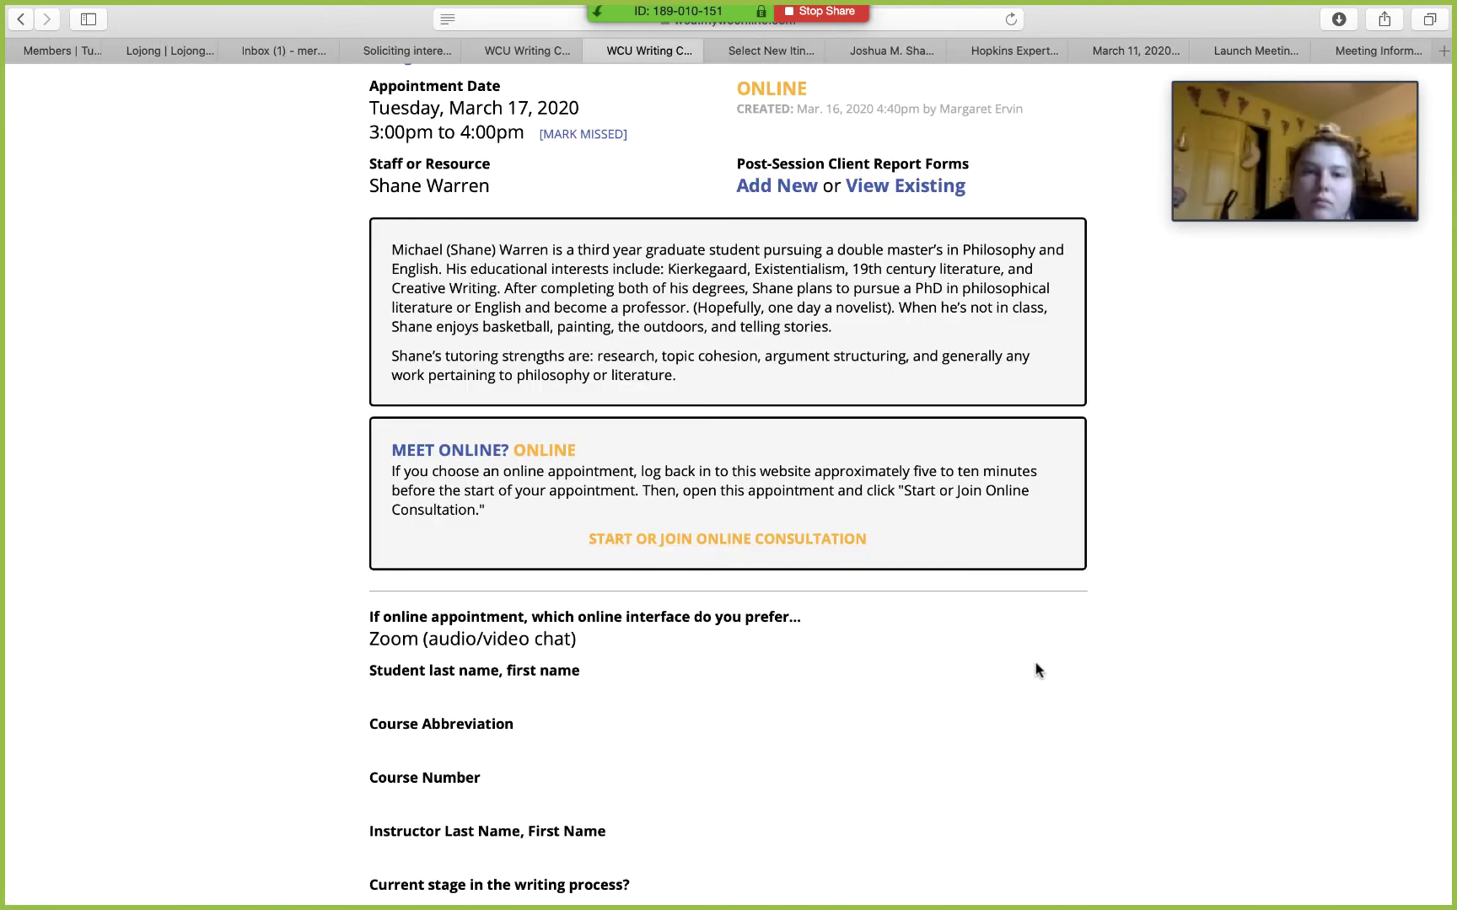
scroll(1037, 670, "up", 2)
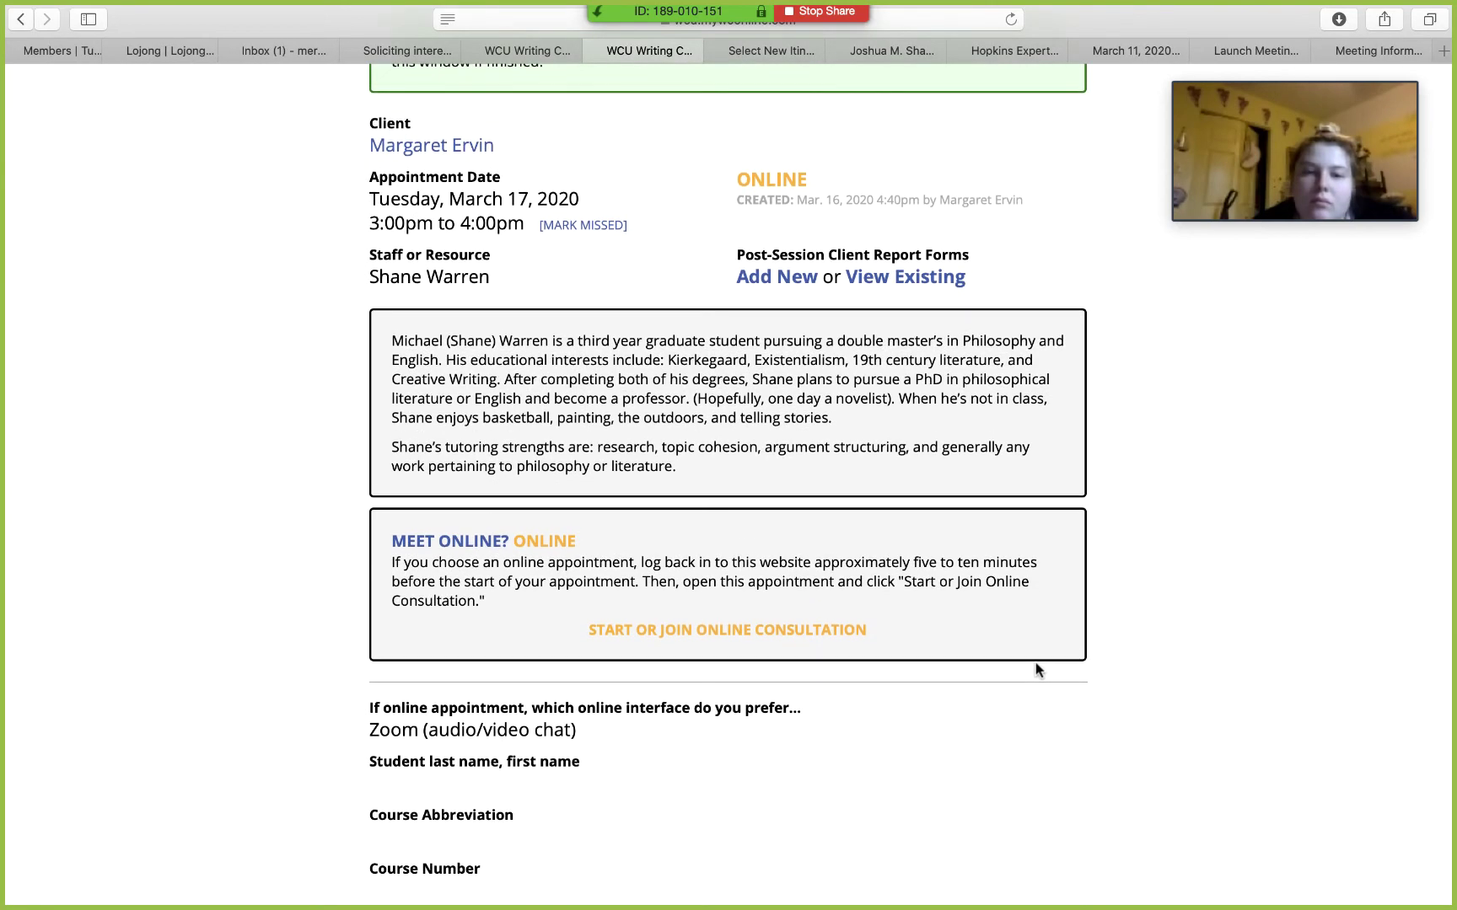
scroll(1037, 670, "down", 1)
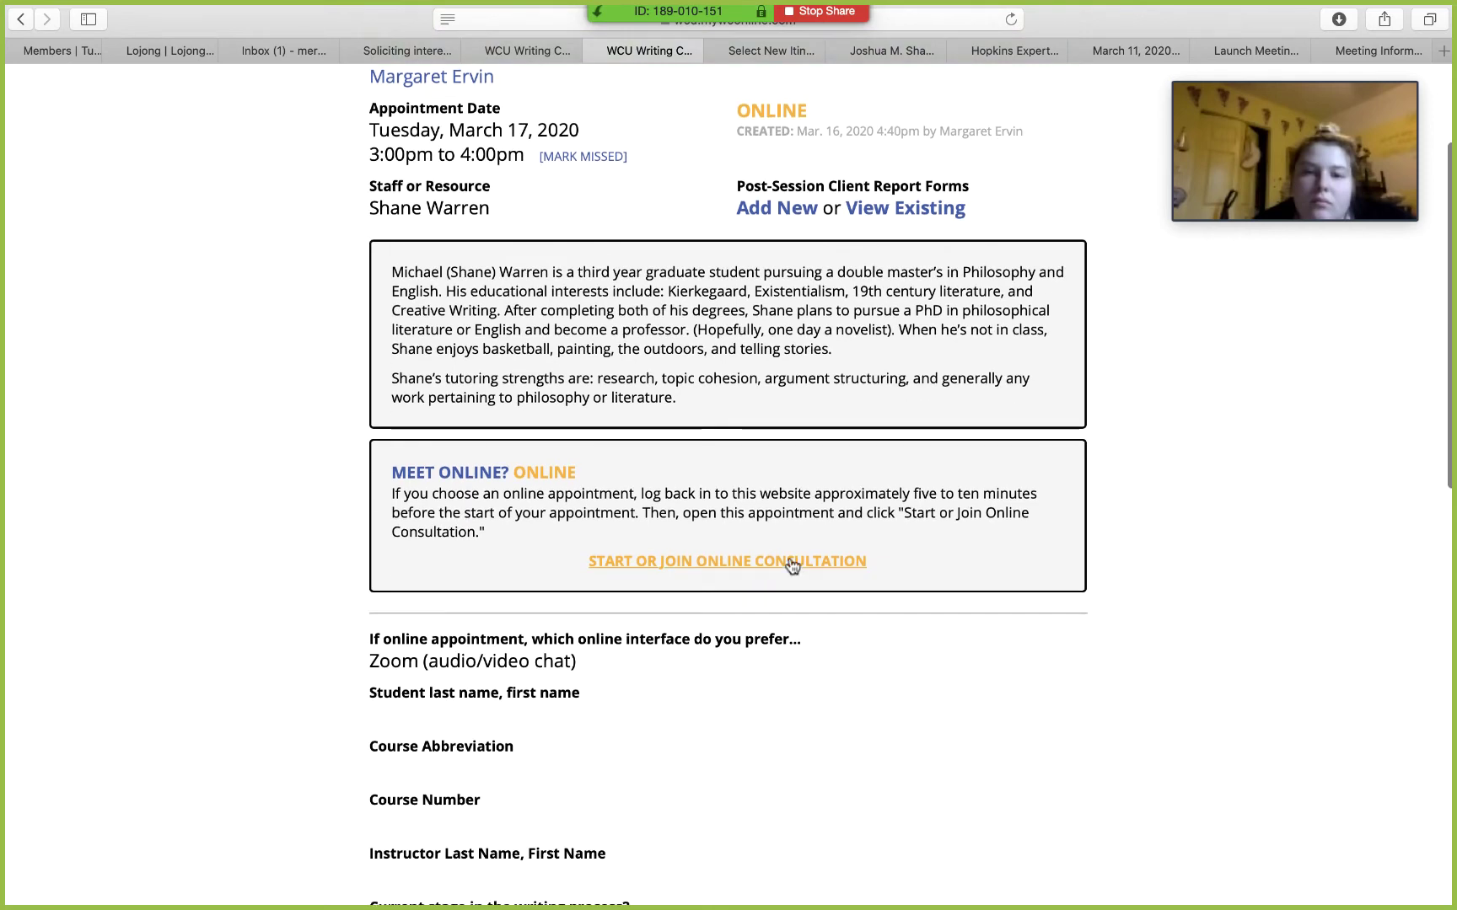
left_click(790, 562)
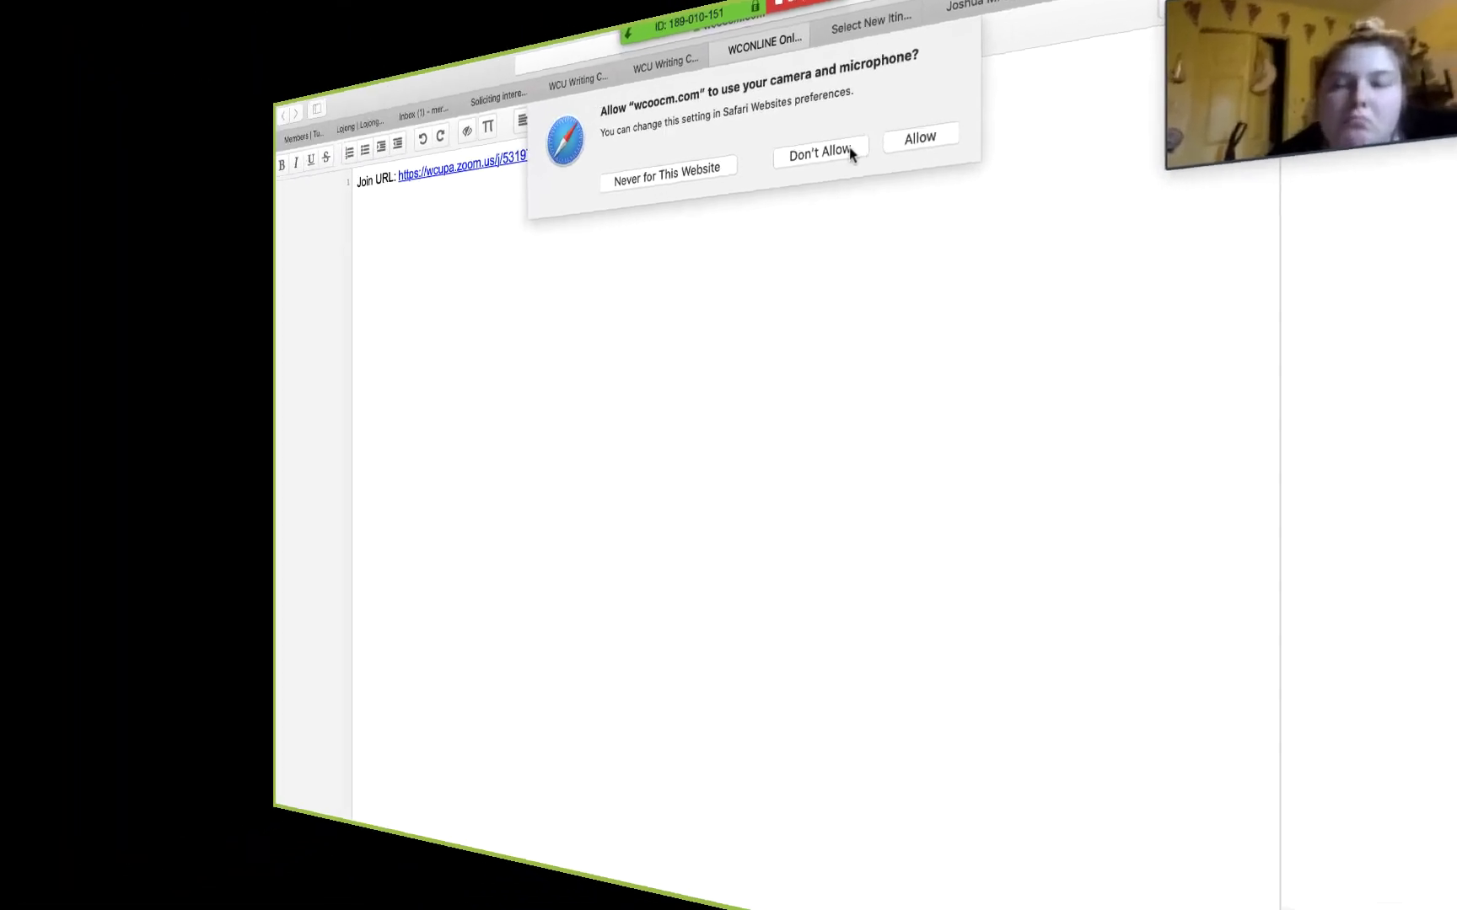
left_click(880, 165)
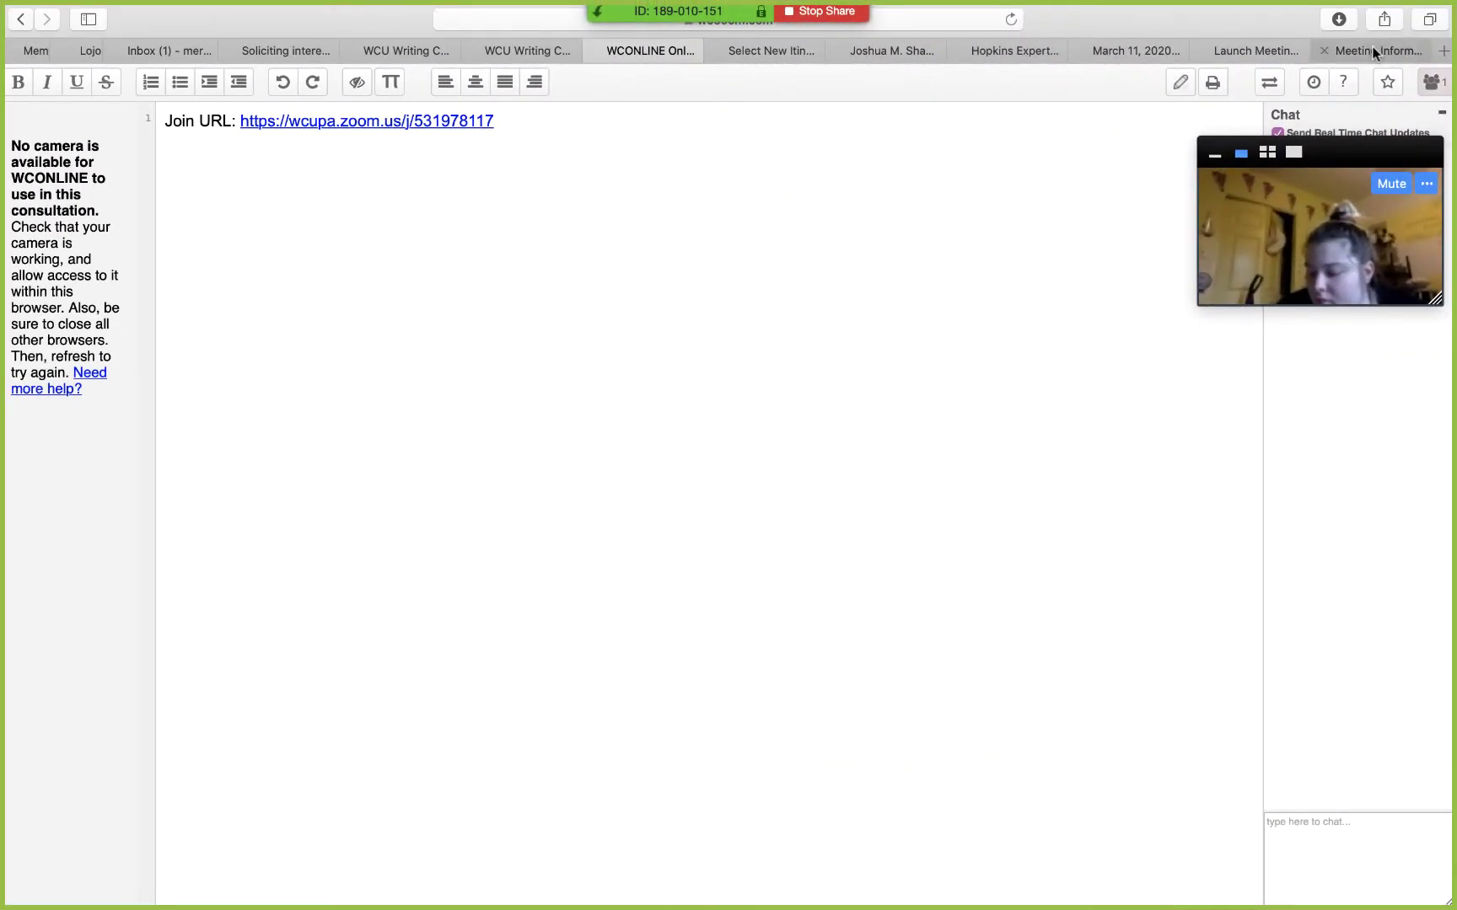
left_click(1370, 49)
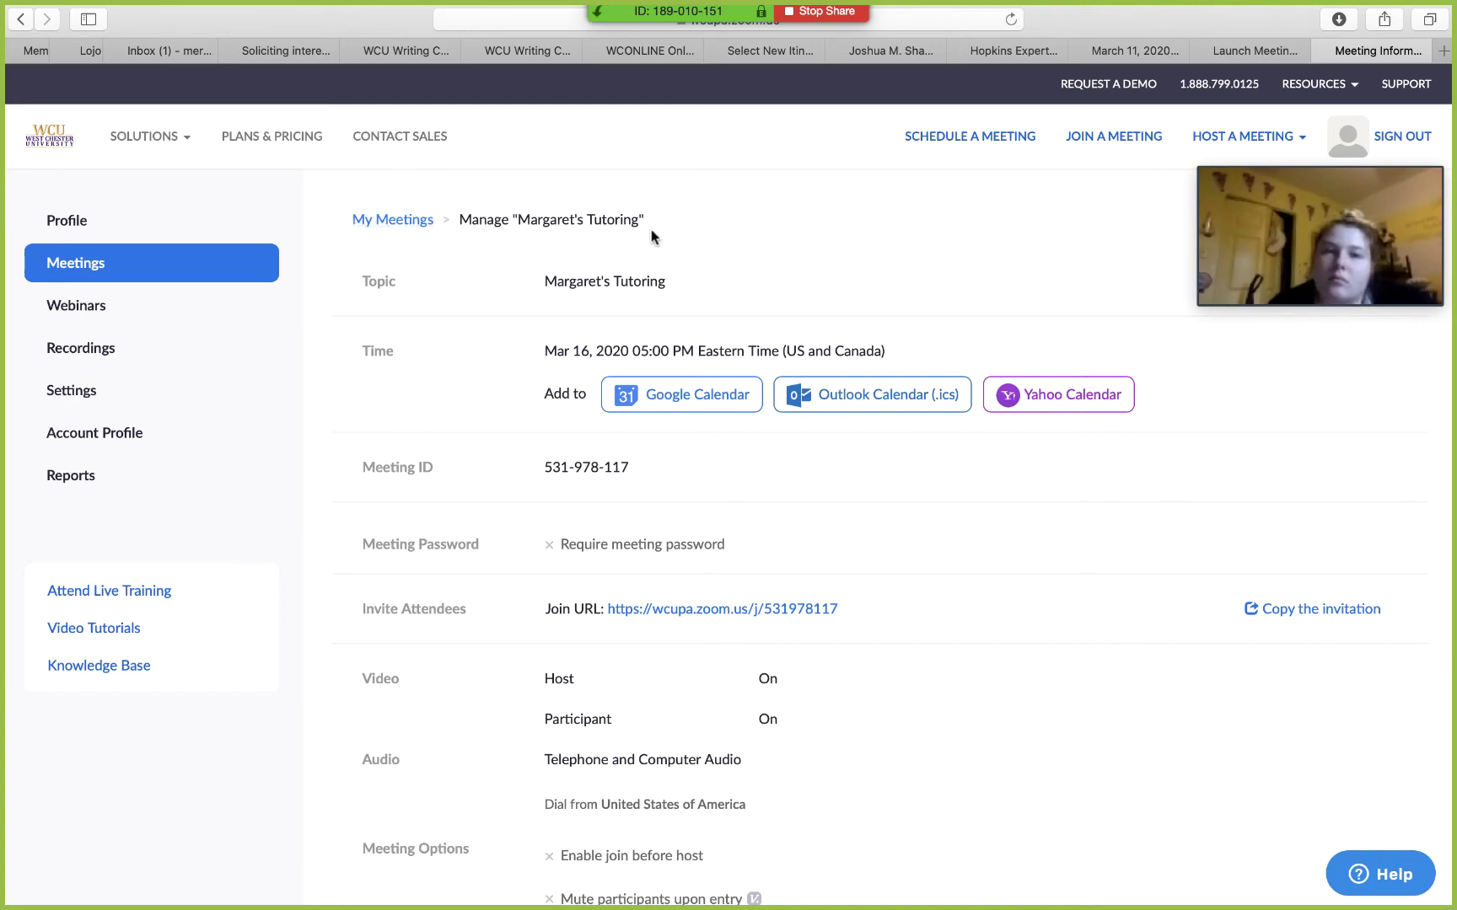
Step: Go back to My Meetings, listing today's 5:00 PM tutoring meeting
scroll(1001, 753, "down", 5)
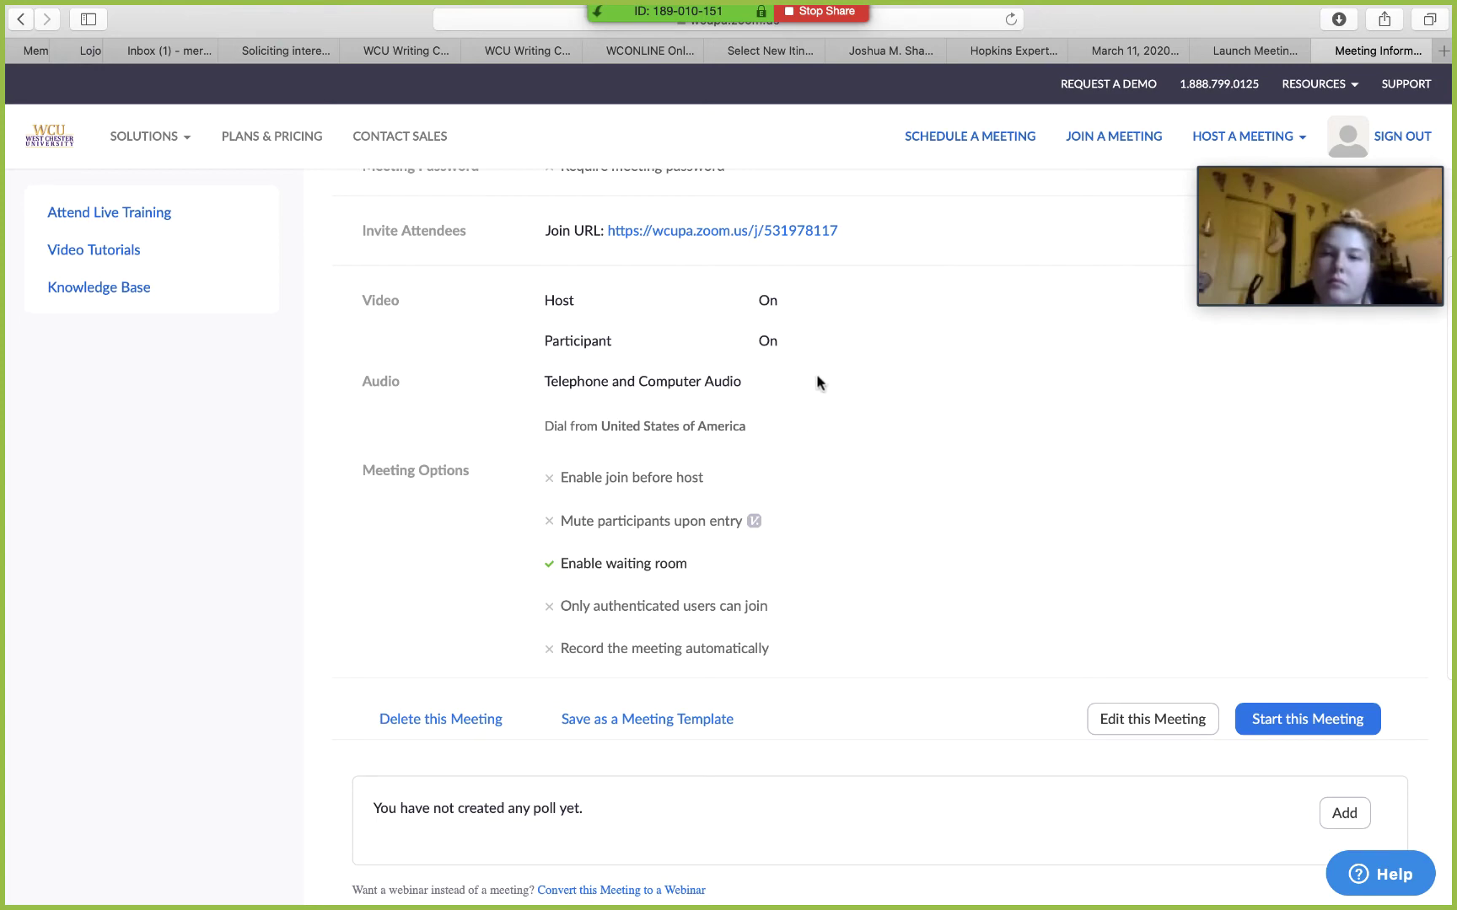
scroll(816, 373, "up", 5)
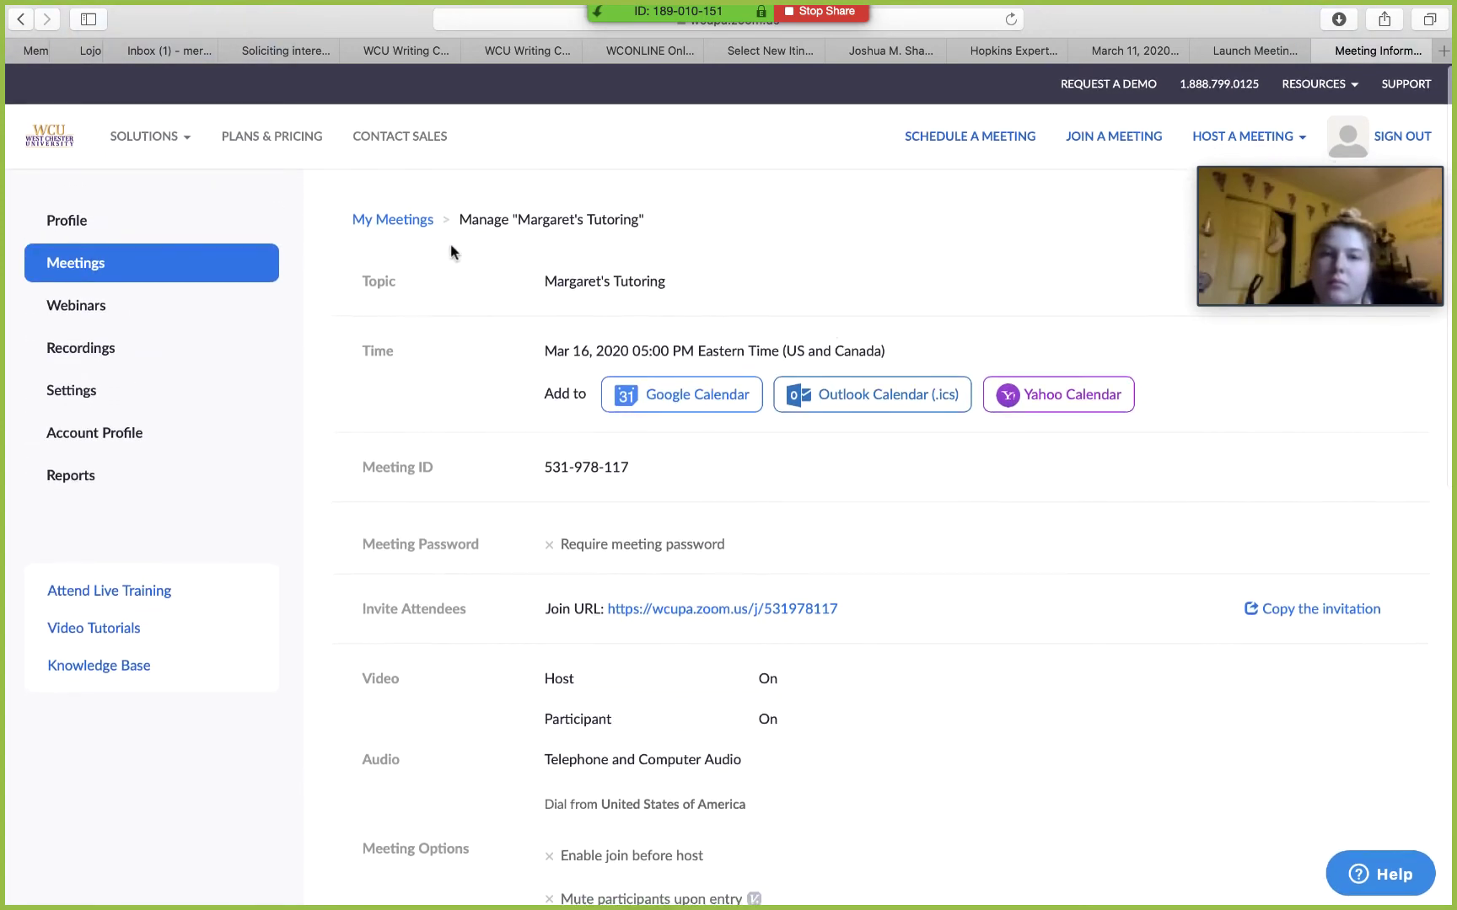
left_click(395, 221)
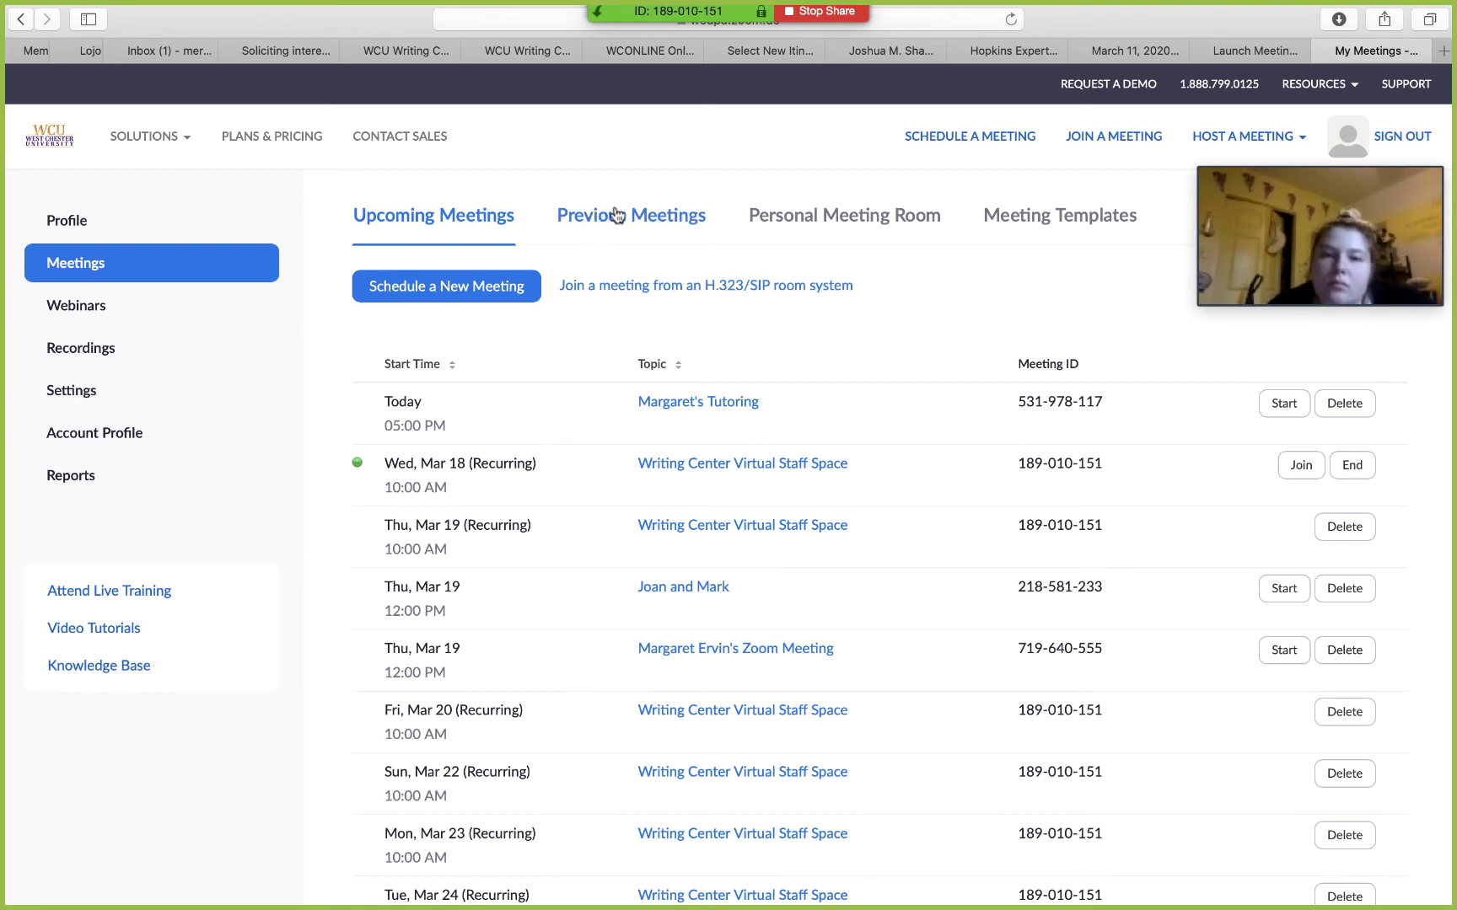
Step: Review the Personal Meeting Room's meeting ID, join URL and waiting-room option
left_click(835, 221)
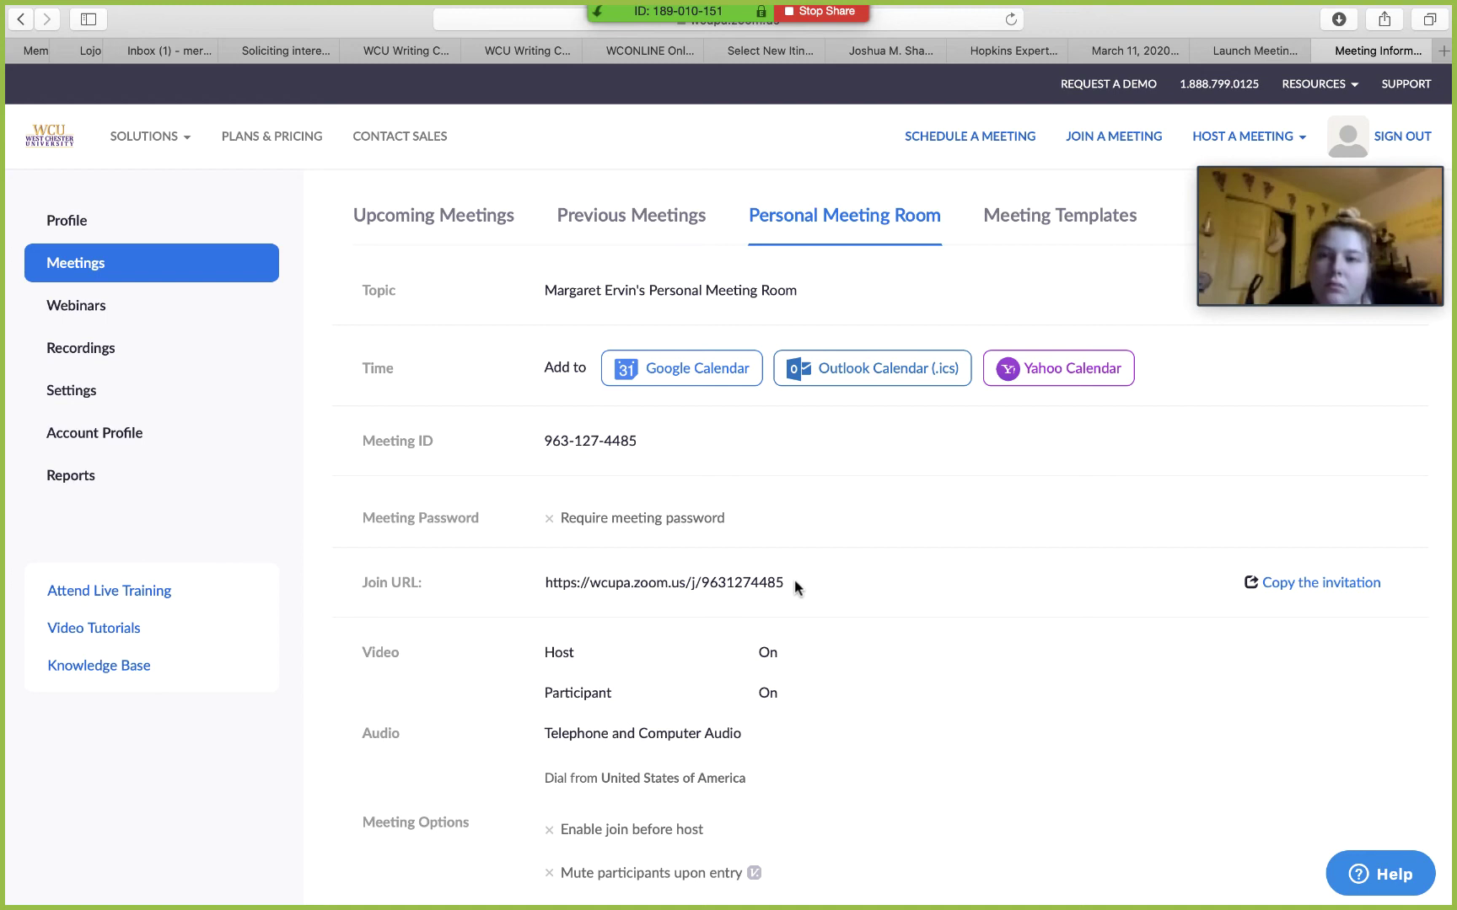
scroll(803, 584, "down", 5)
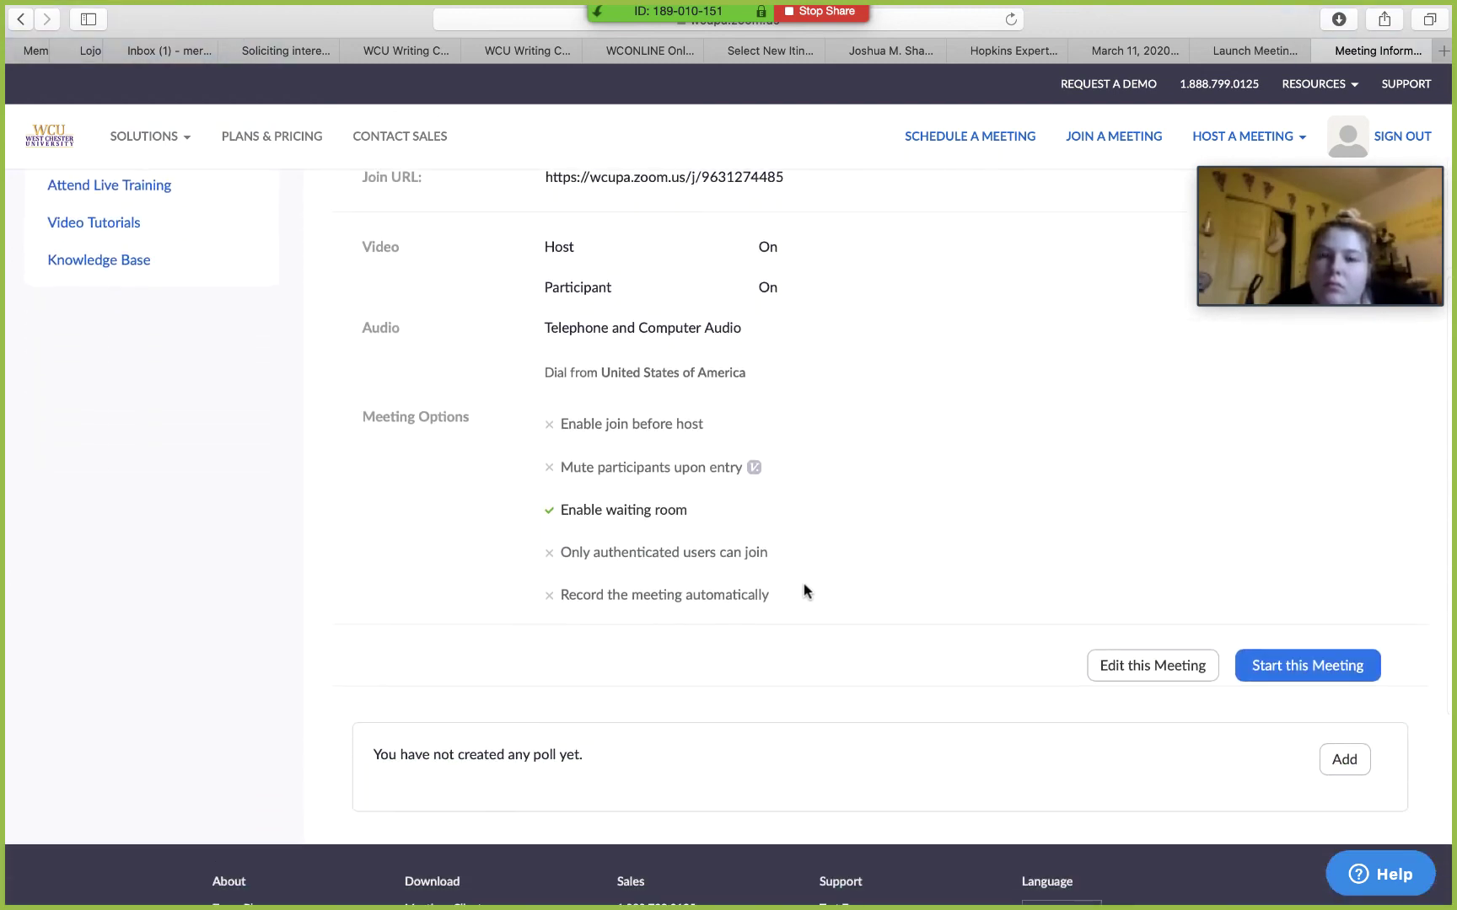
scroll(864, 462, "up", 5)
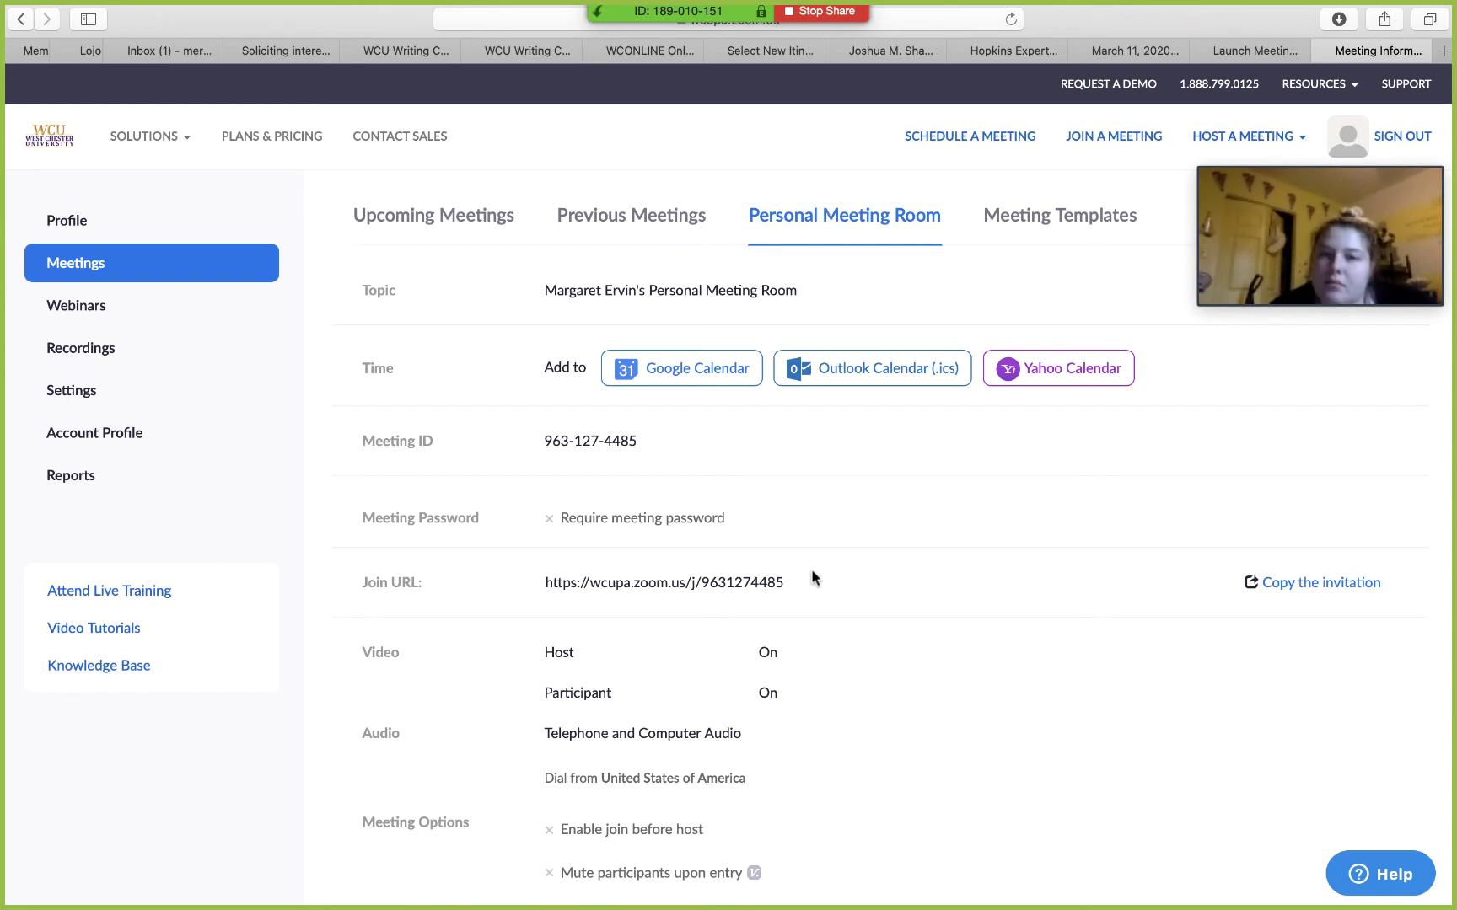
left_click(476, 218)
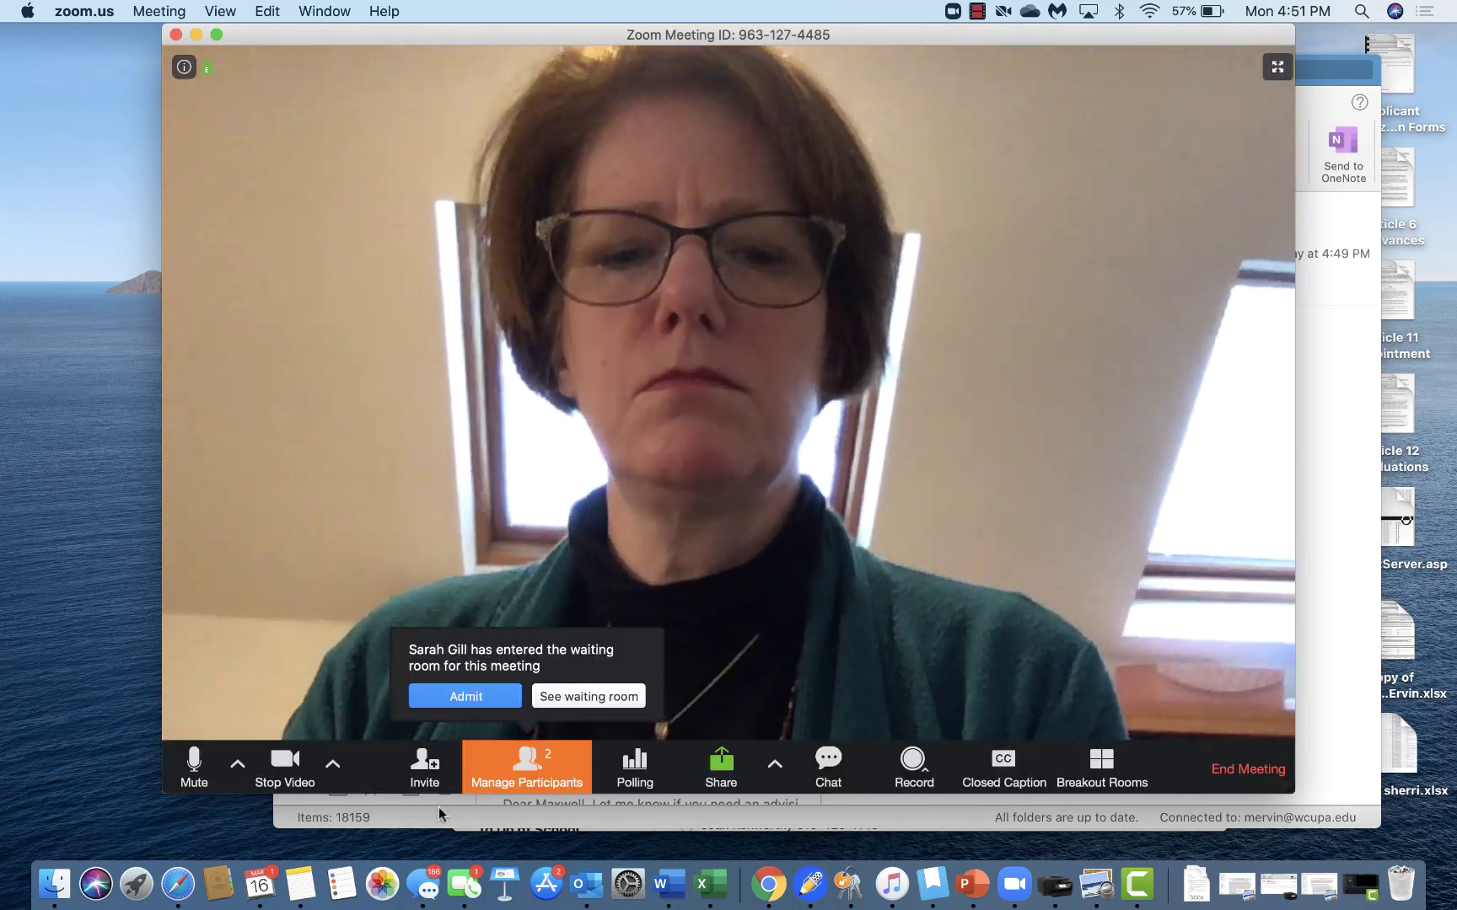
left_click(438, 807)
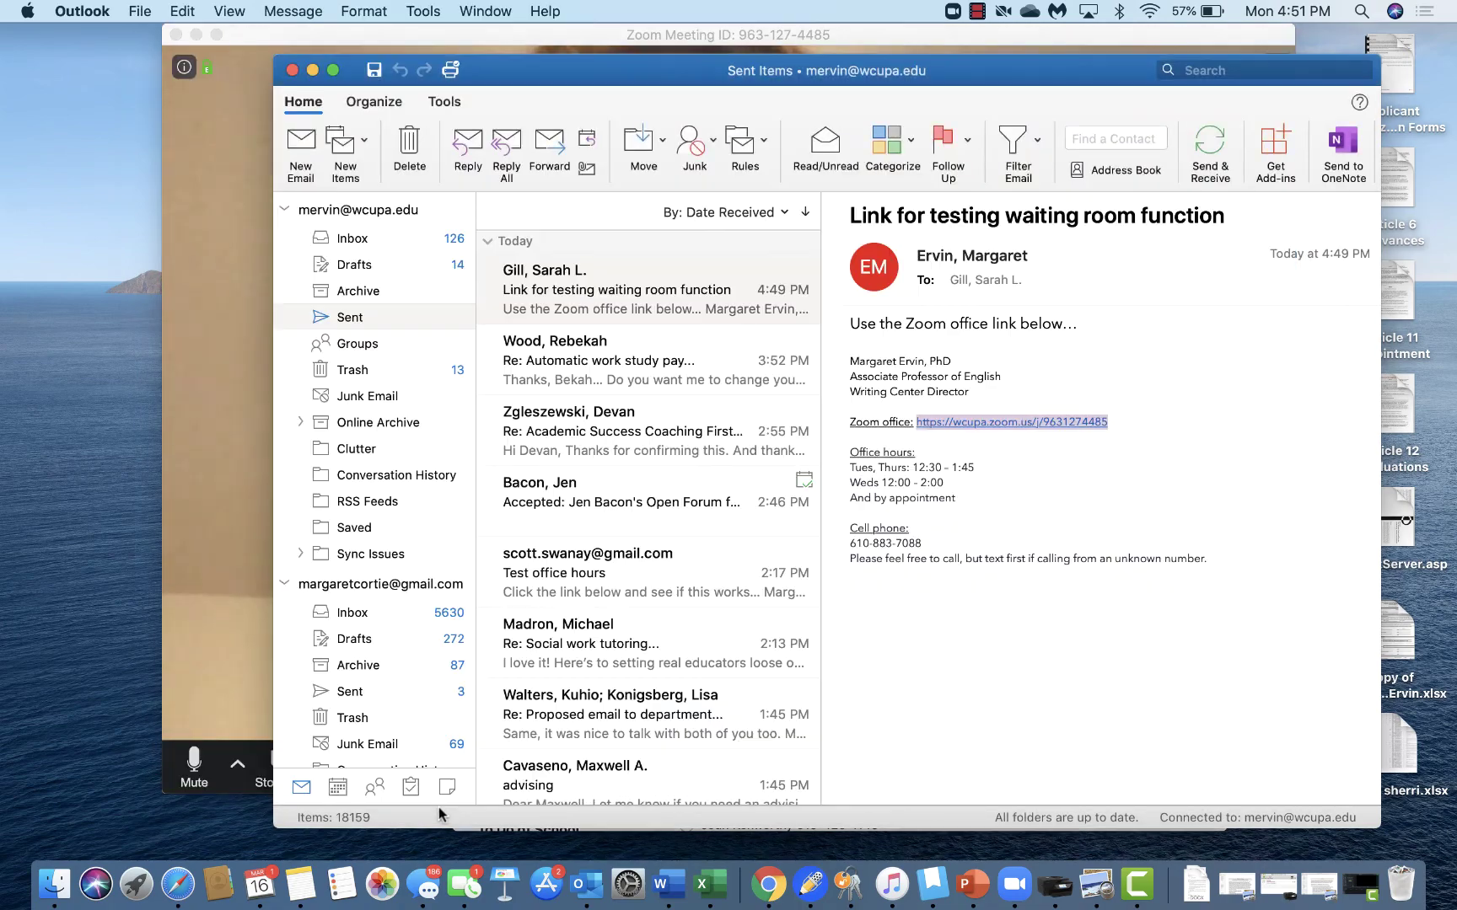
left_click(247, 679)
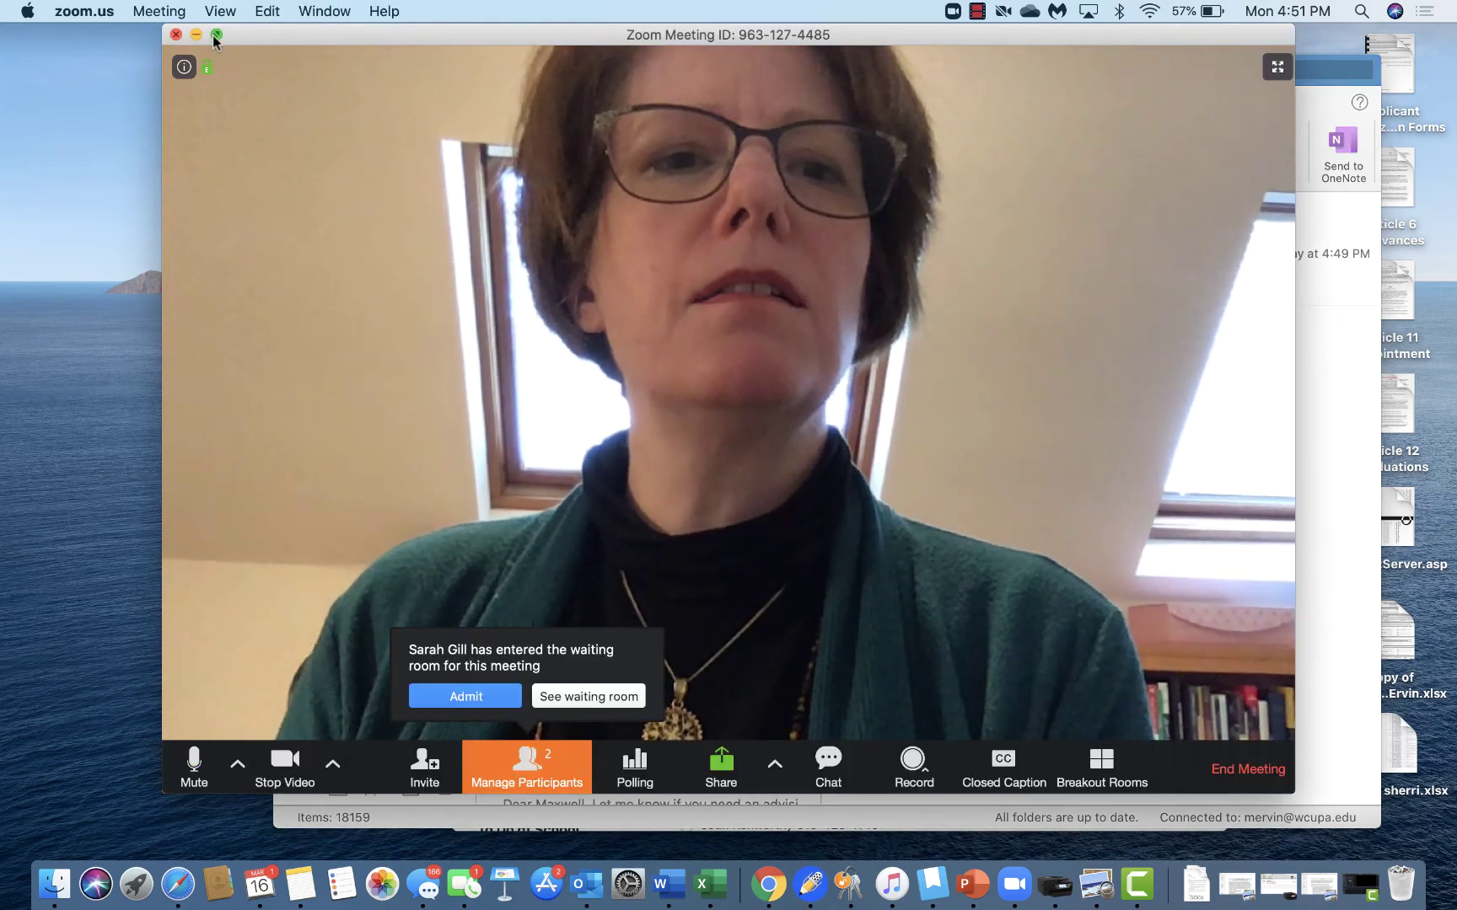
Step: Maximize the Zoom meeting, admit the participant from the waiting room, and close the participants list
double_click(215, 34)
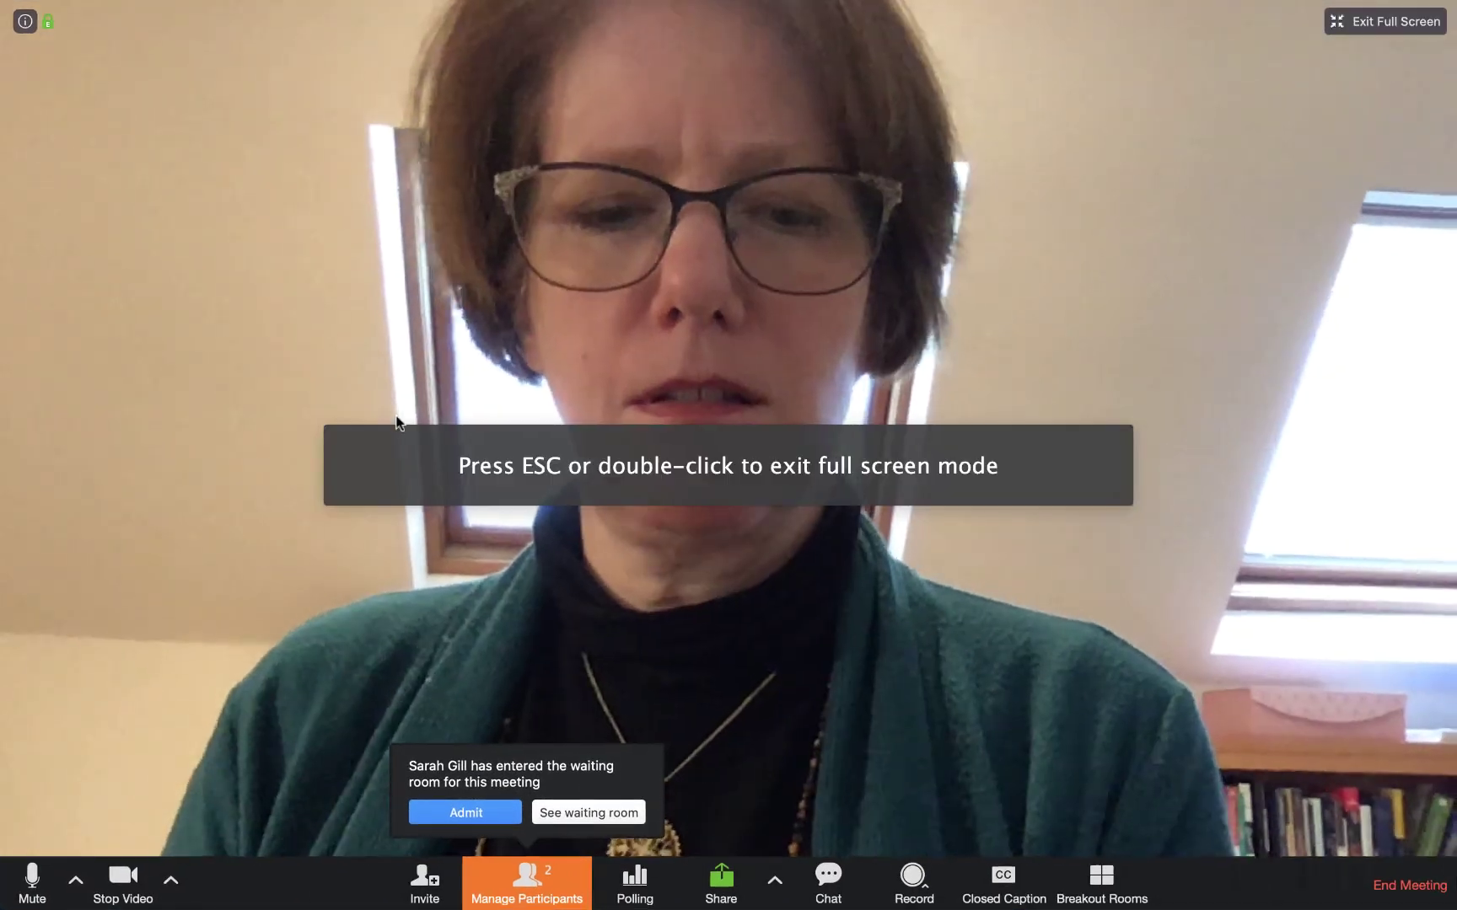
left_click(565, 813)
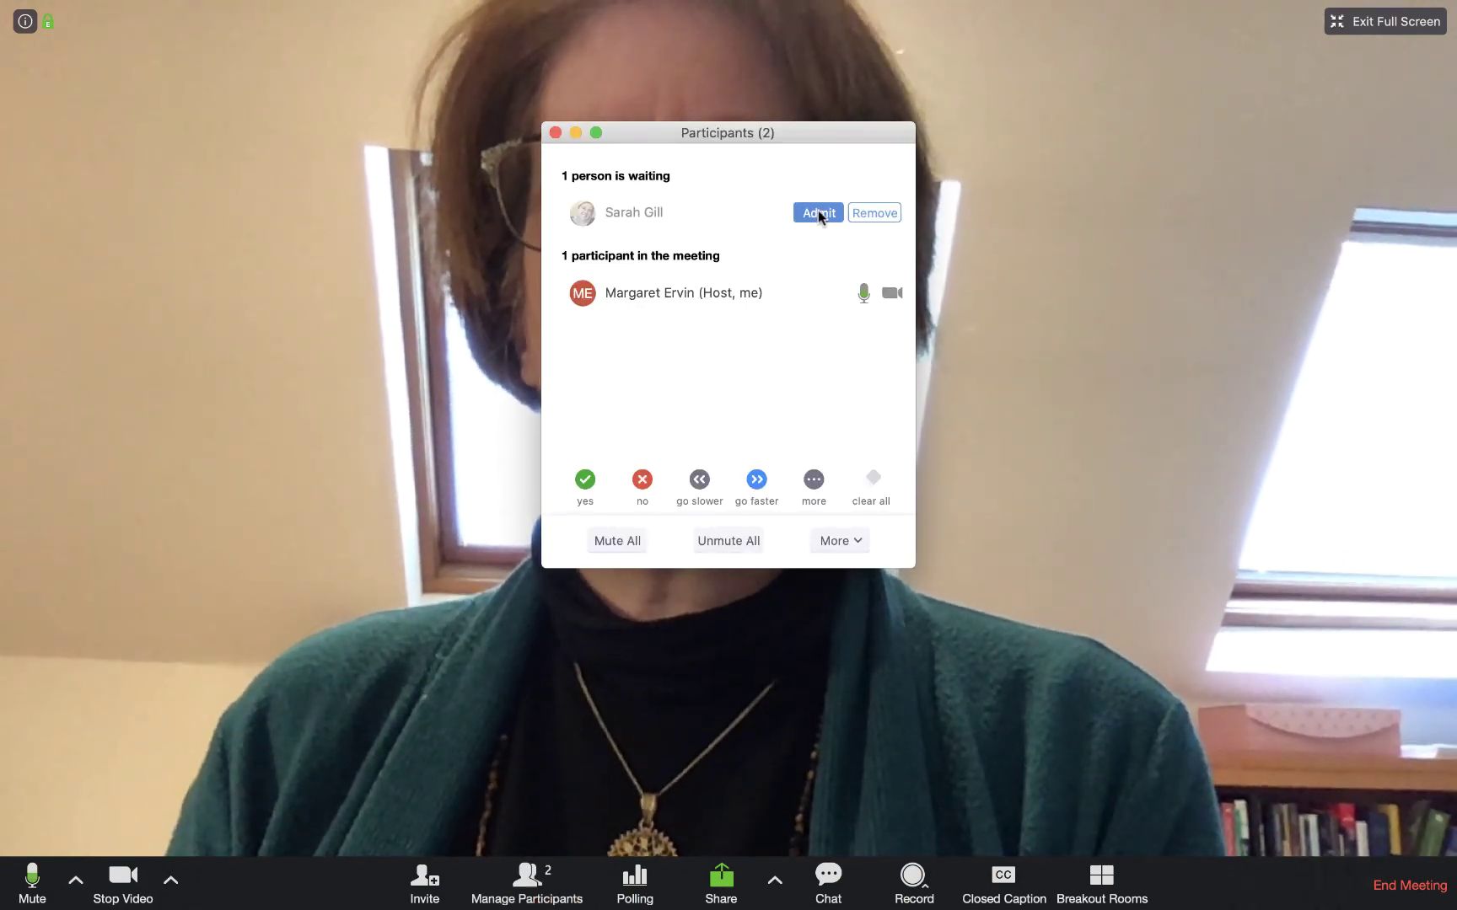
left_click(818, 210)
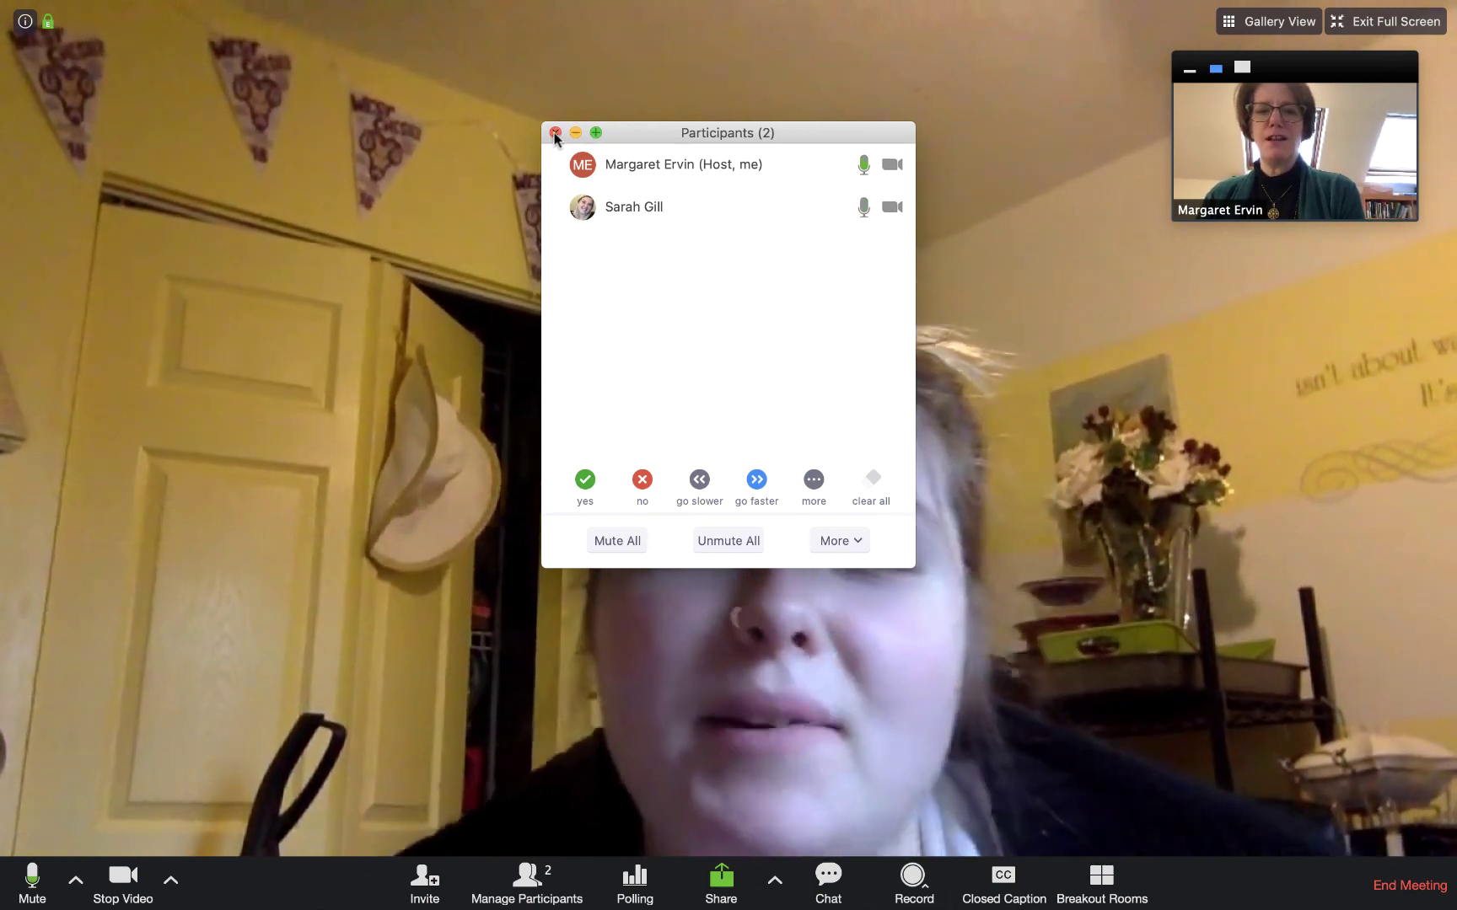
left_click(554, 132)
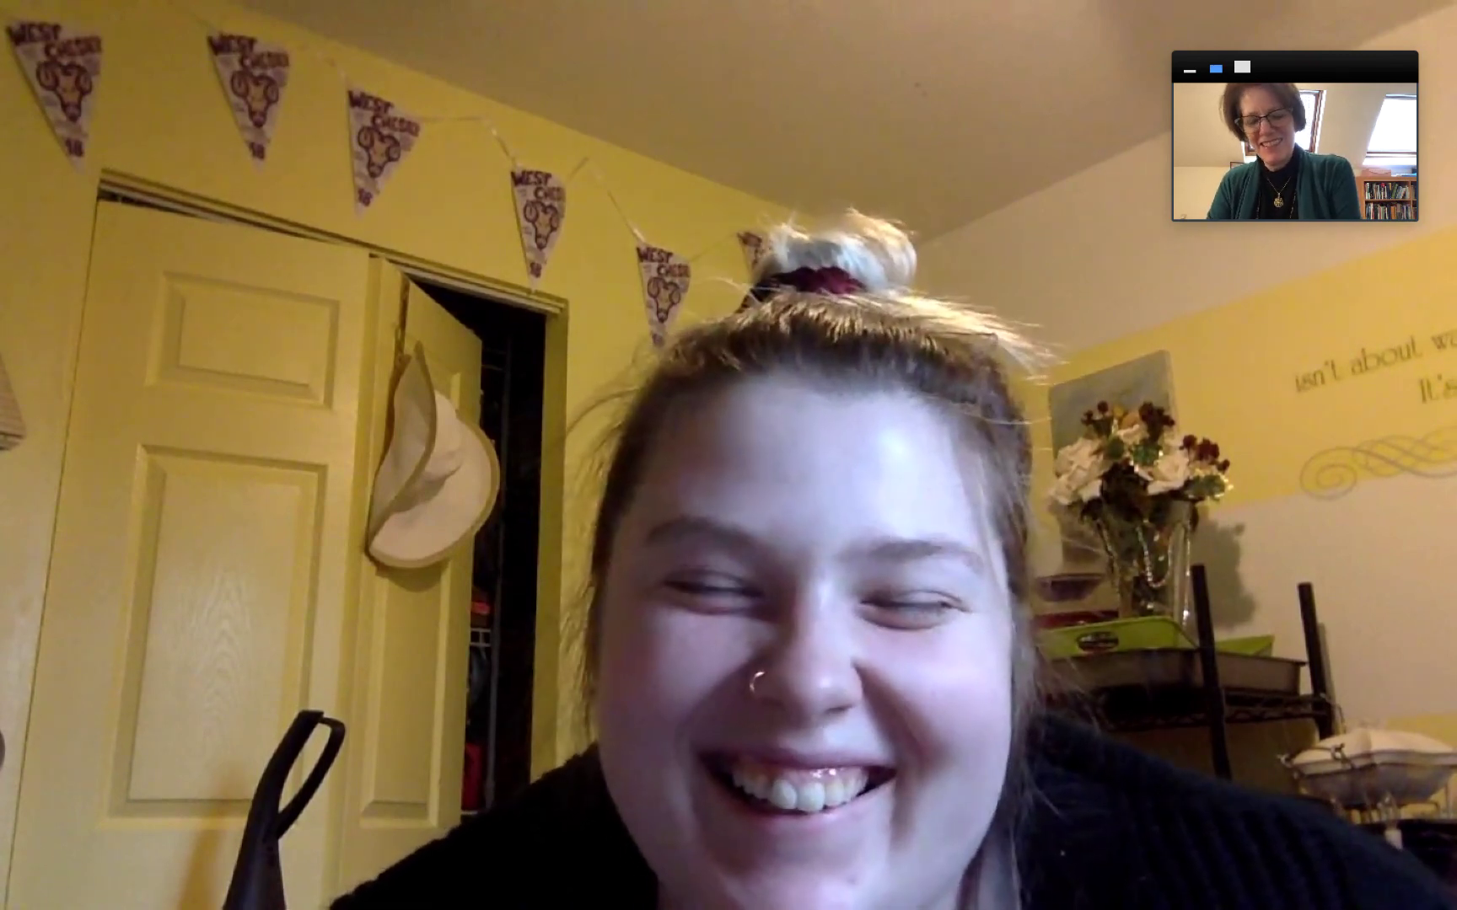
mouse_move(548, 554)
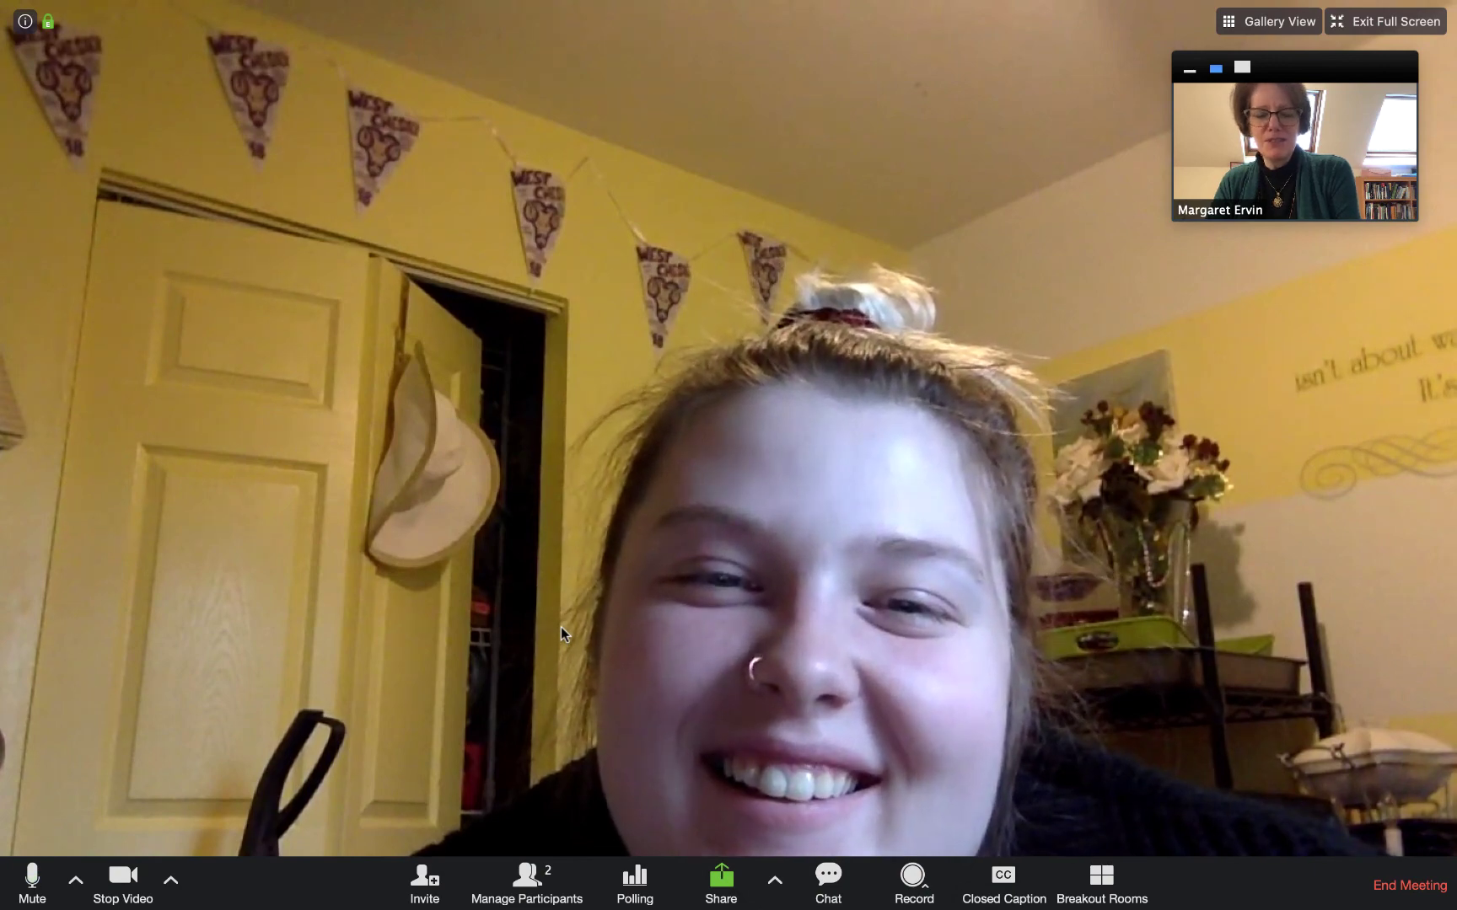